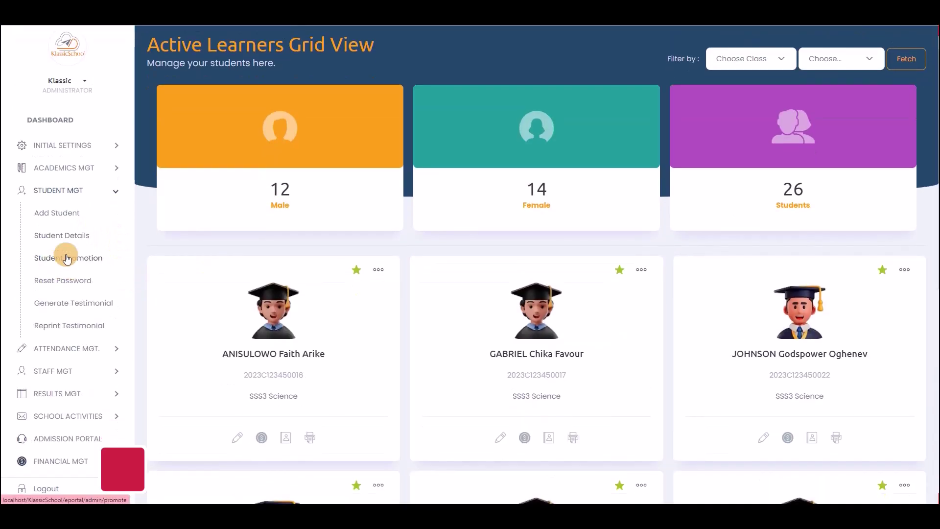
- Open Student Promotion and list the students of the JSS1 current class
left_click(62, 261)
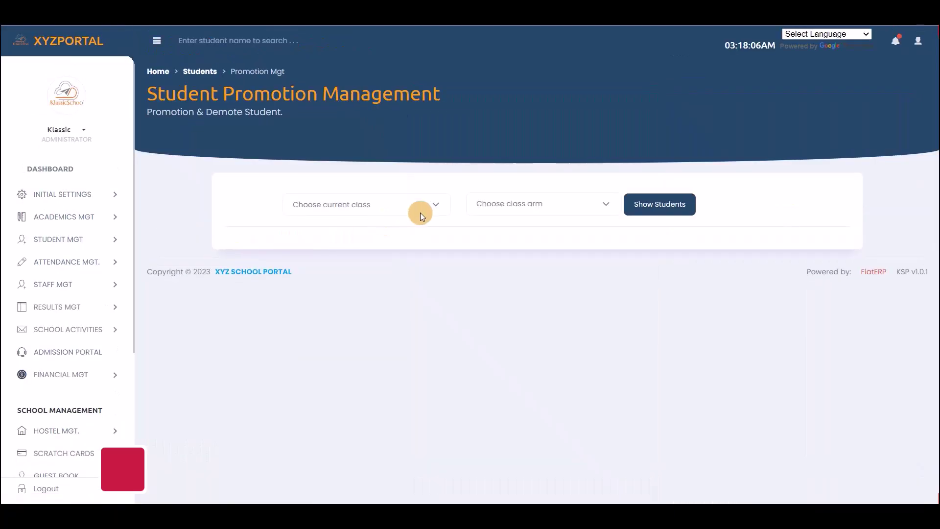
left_click(433, 201)
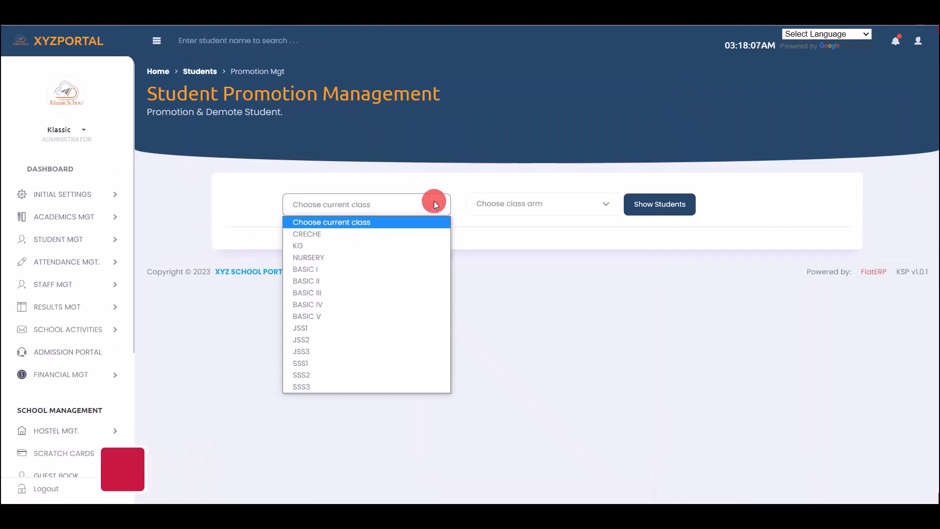
left_click(333, 316)
left_click(360, 212)
left_click(317, 327)
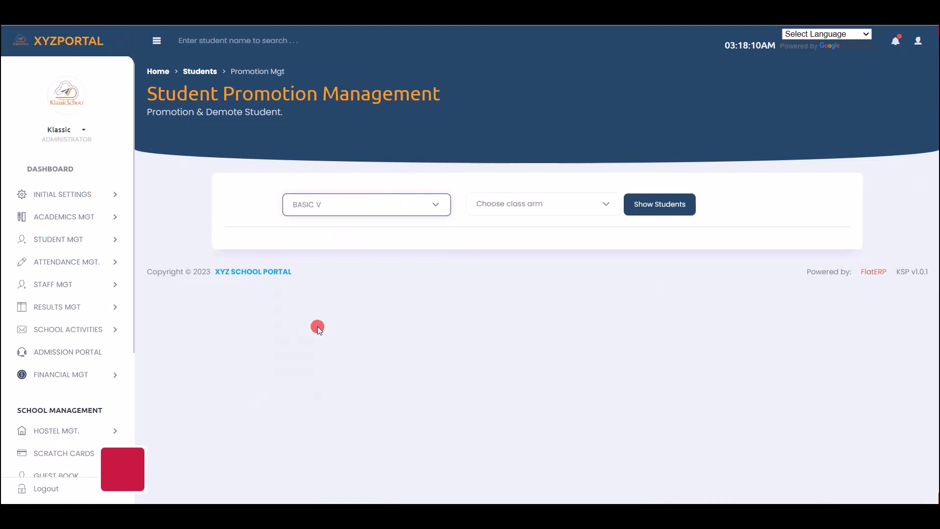
left_click(651, 206)
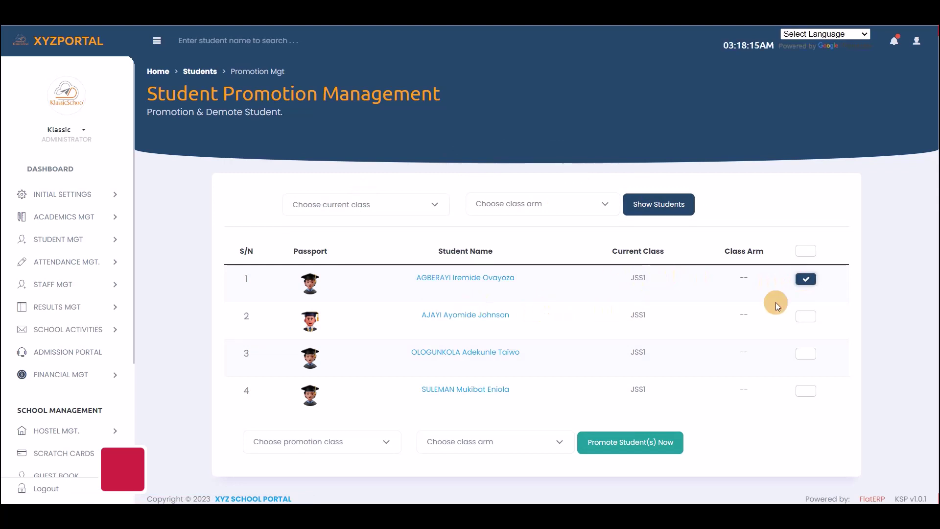
- Tick the first three students for promotion and choose JSS2 as the promotion class
left_click(807, 357)
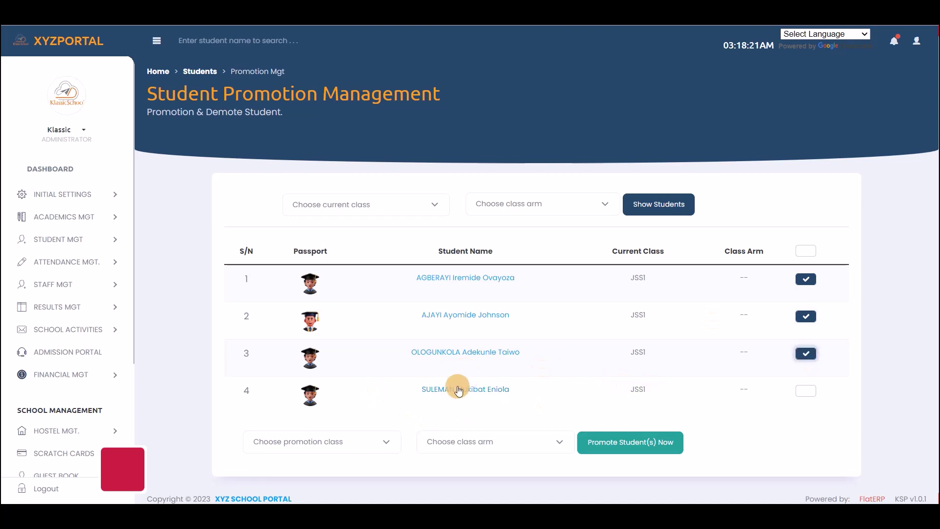
scroll(440, 402, "down", 1)
left_click(378, 429)
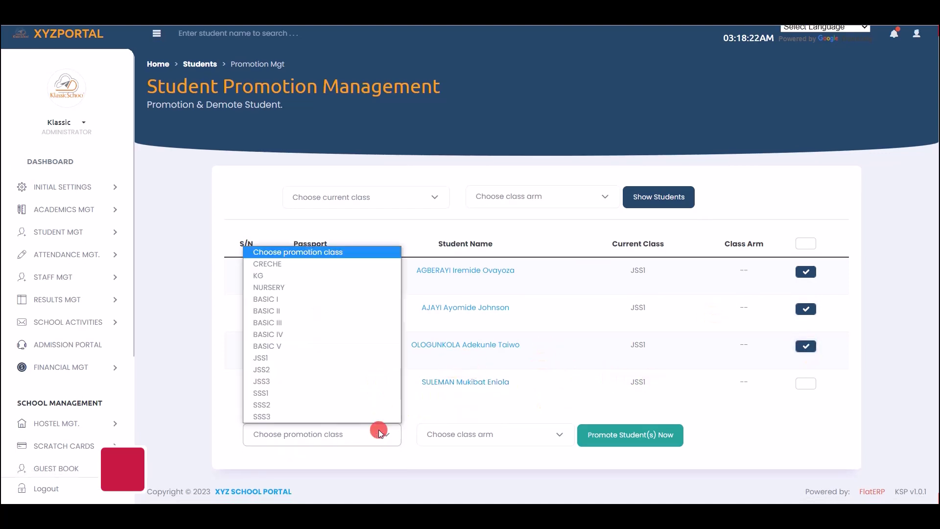
left_click(267, 371)
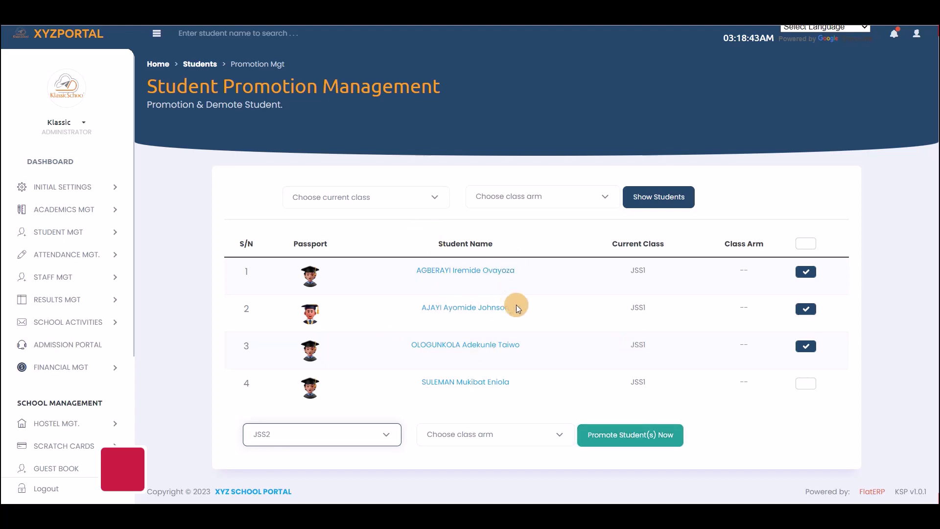
left_click(116, 234)
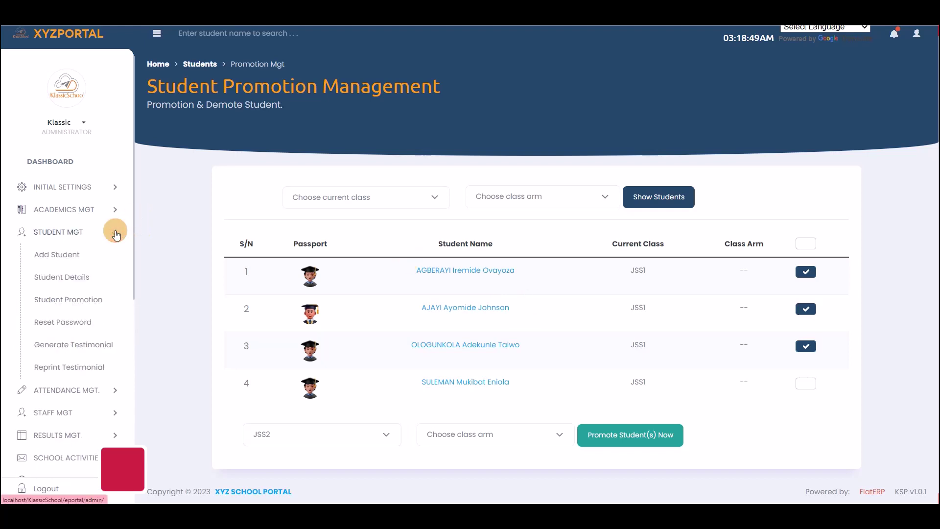
- Open the Student Password Reset form and focus the student e-mail field
left_click(63, 323)
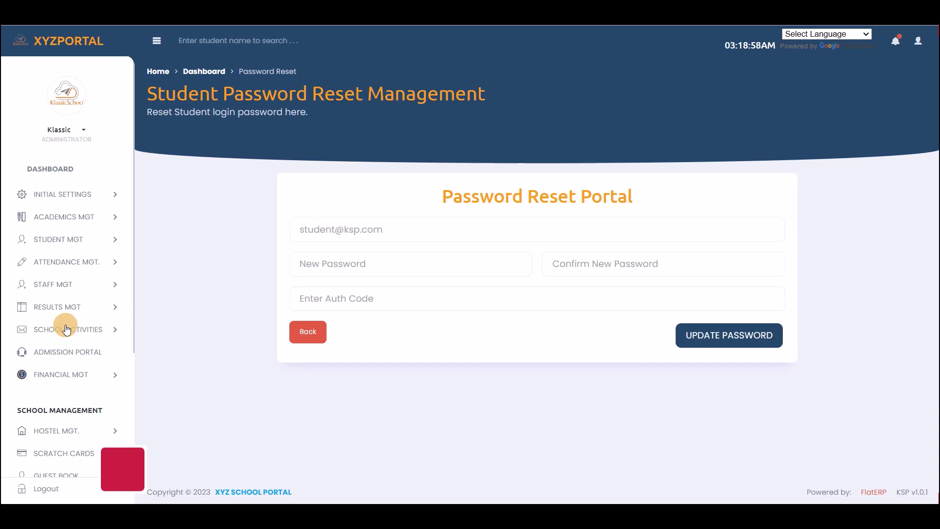
left_click(326, 233)
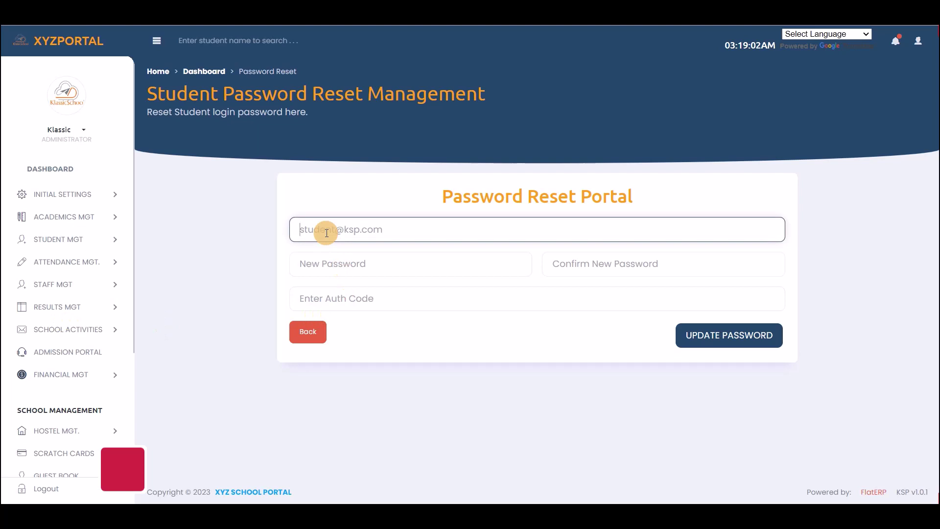
left_click(355, 229)
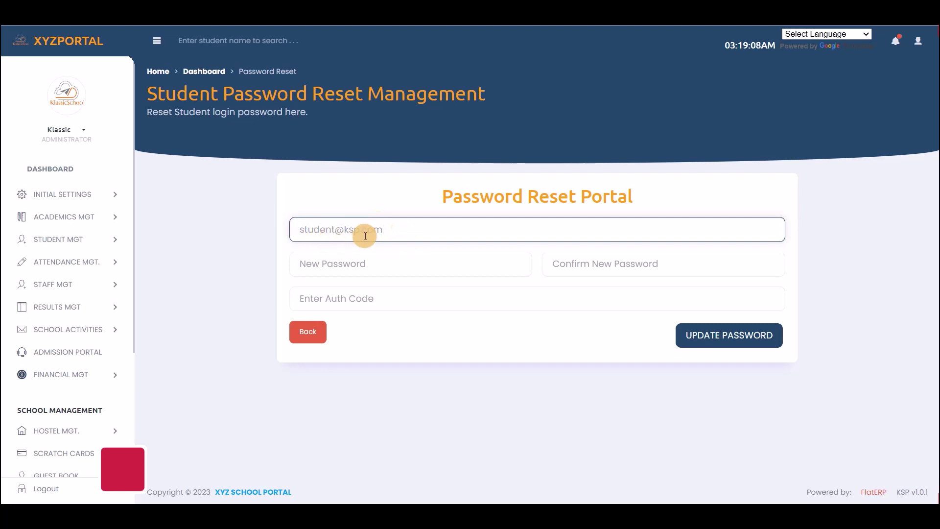
left_click(329, 228)
left_click(376, 231)
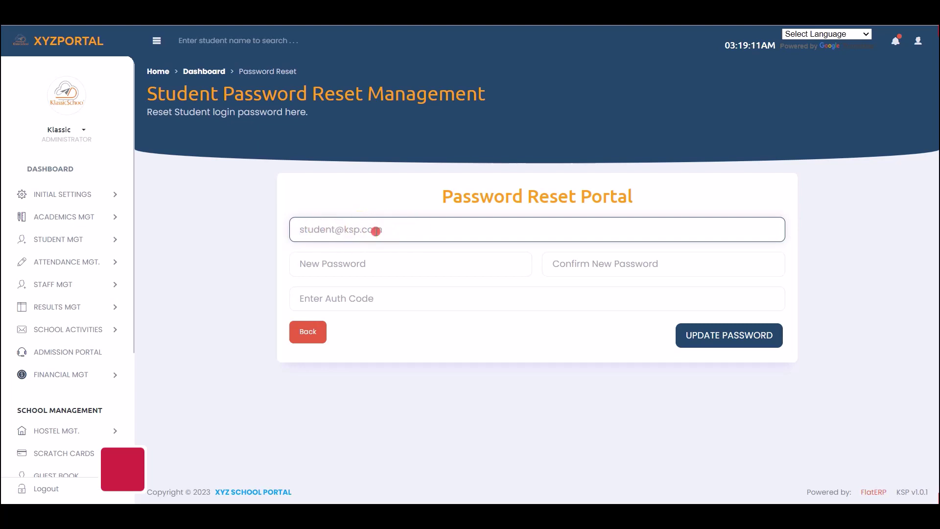
- Go through the New Password, Confirm New Password and Auth Code fields and submit the reset
left_click(337, 265)
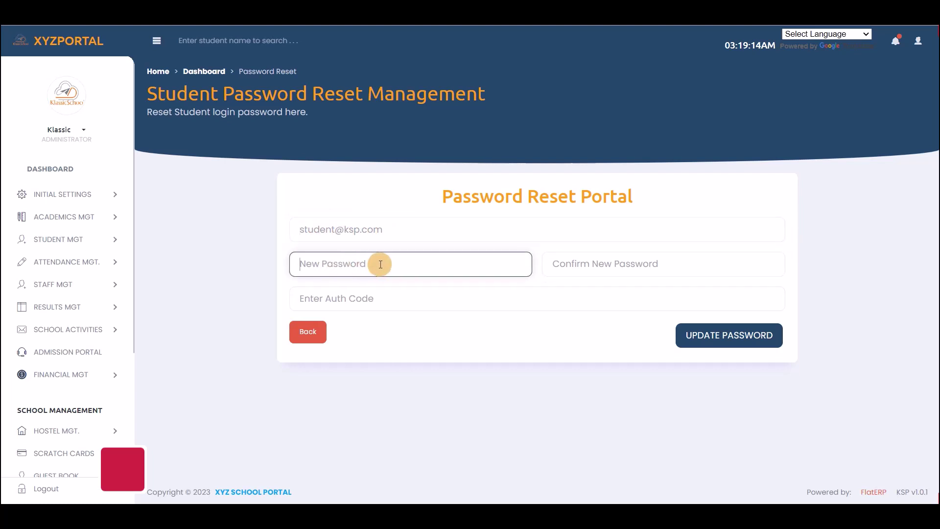
left_click(564, 263)
left_click(430, 297)
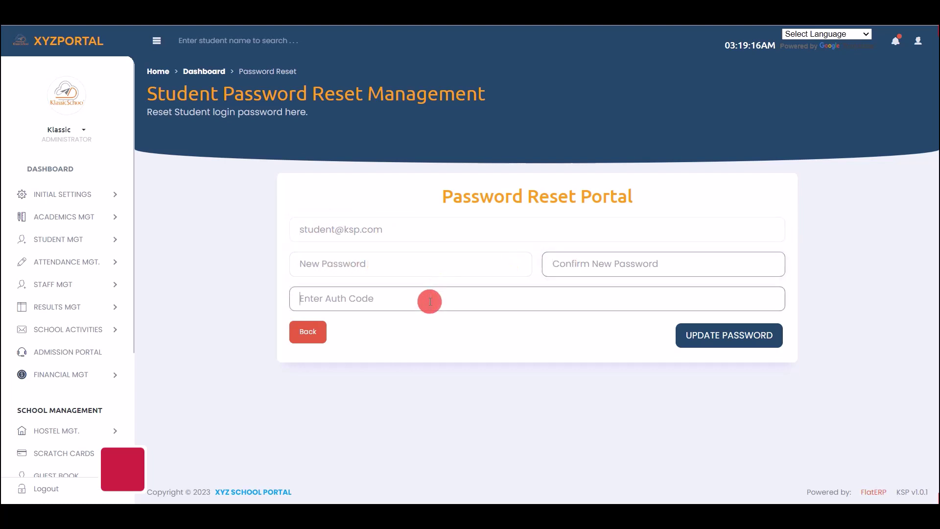
left_click(713, 330)
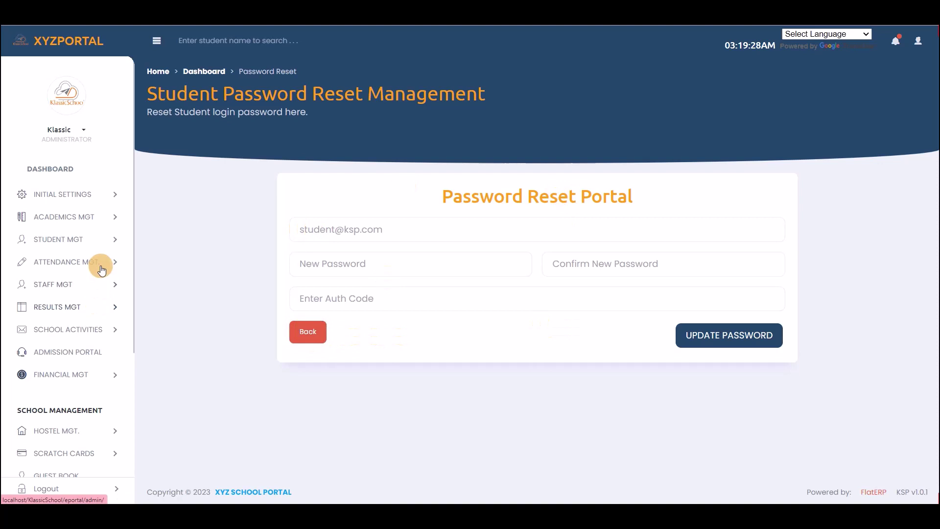
left_click(98, 247)
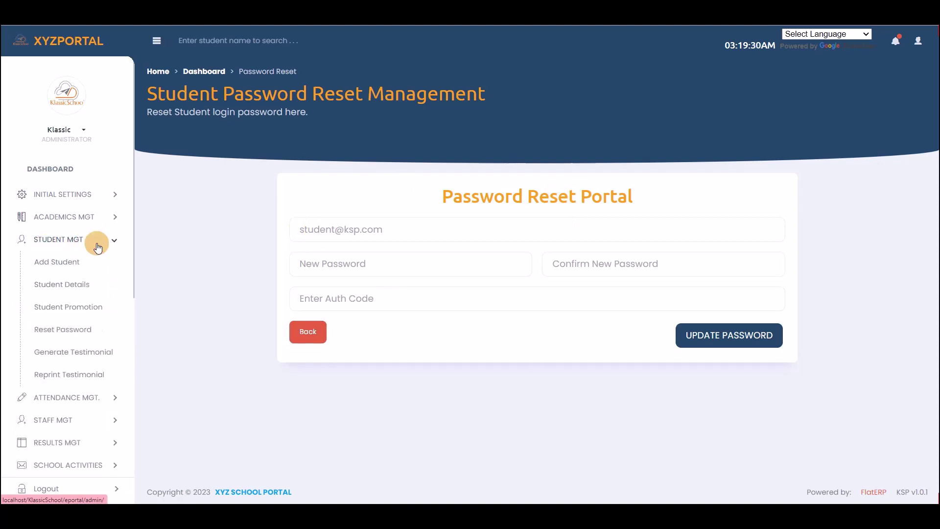
- Open the Student Testimonial Form and review its admission number and admission year fields
left_click(57, 350)
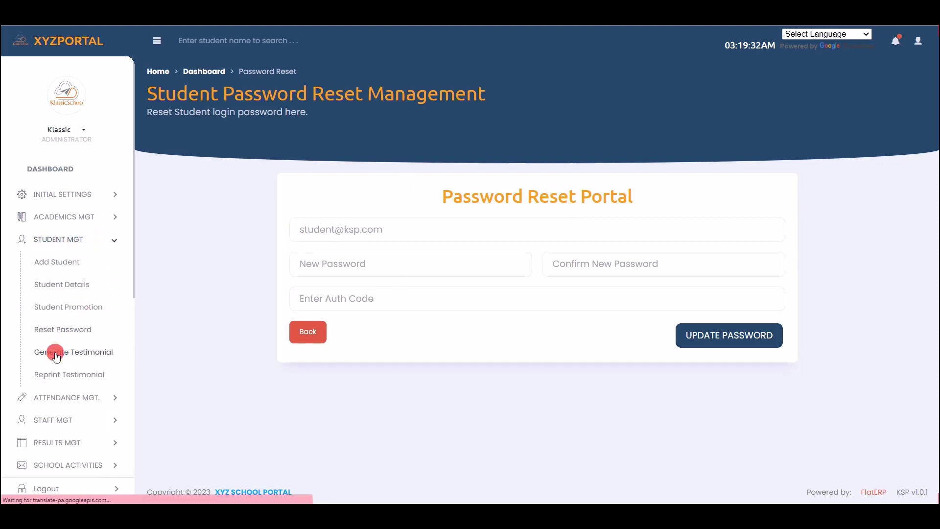
scroll(471, 227, "down", 4)
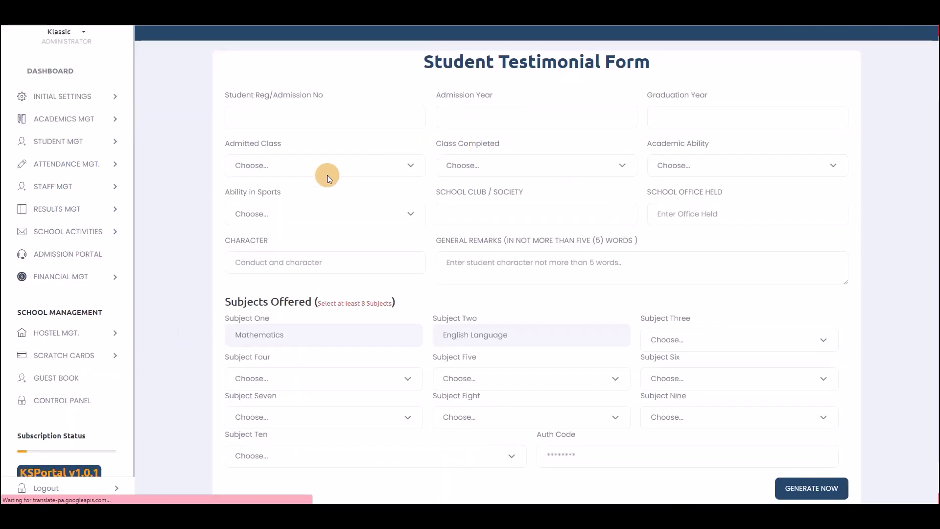
scroll(311, 329, "up", 1)
left_click(300, 111)
left_click(462, 105)
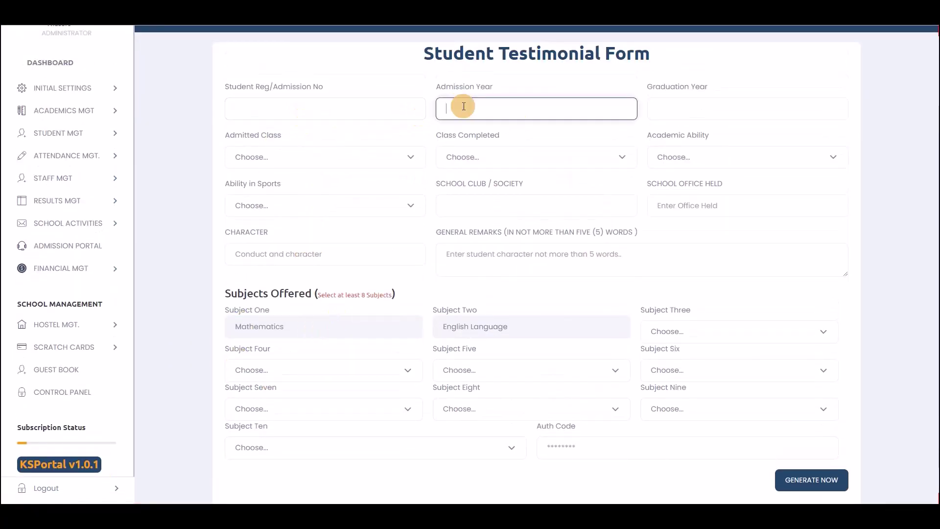
scroll(589, 277, "down", 1)
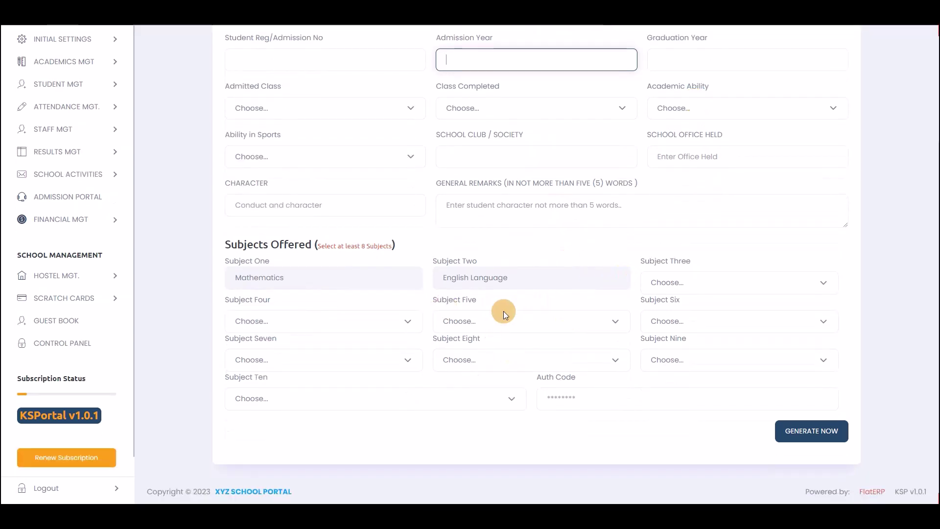
scroll(501, 311, "up", 2)
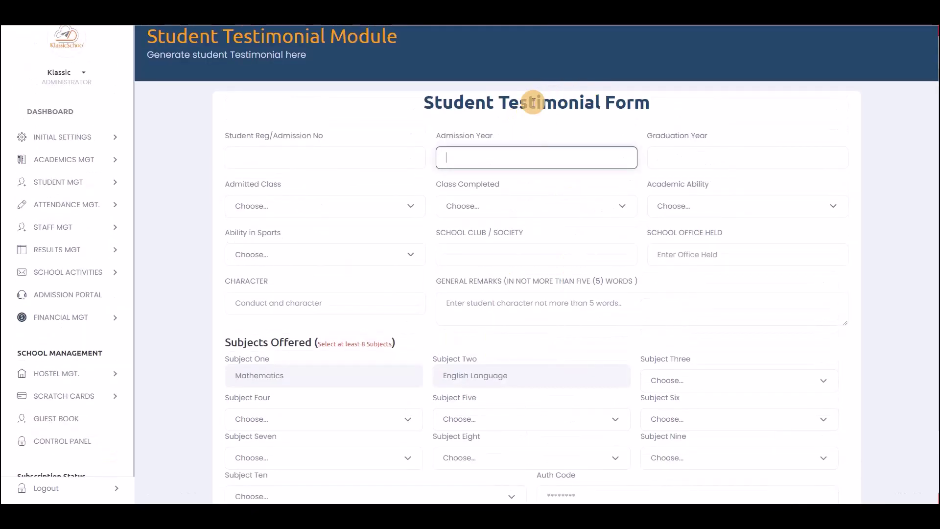
scroll(462, 210, "up", 1)
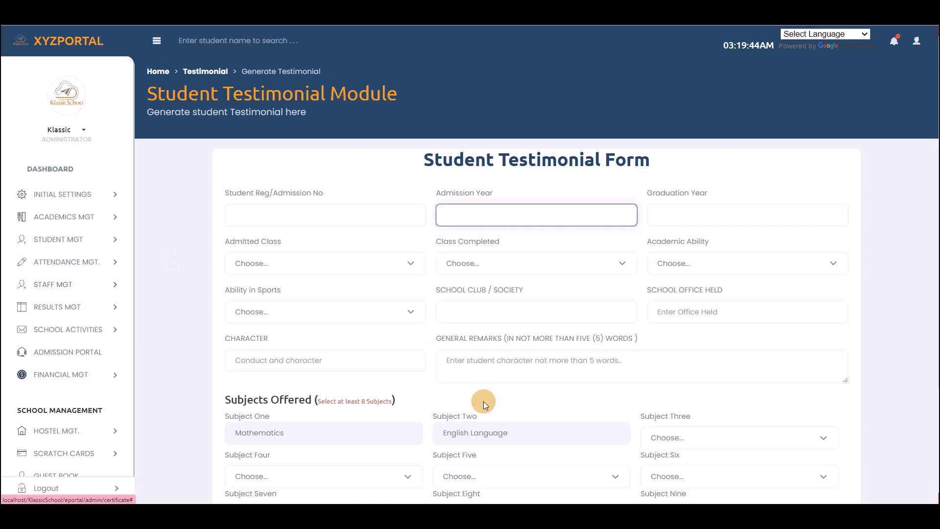
scroll(483, 398, "down", 2)
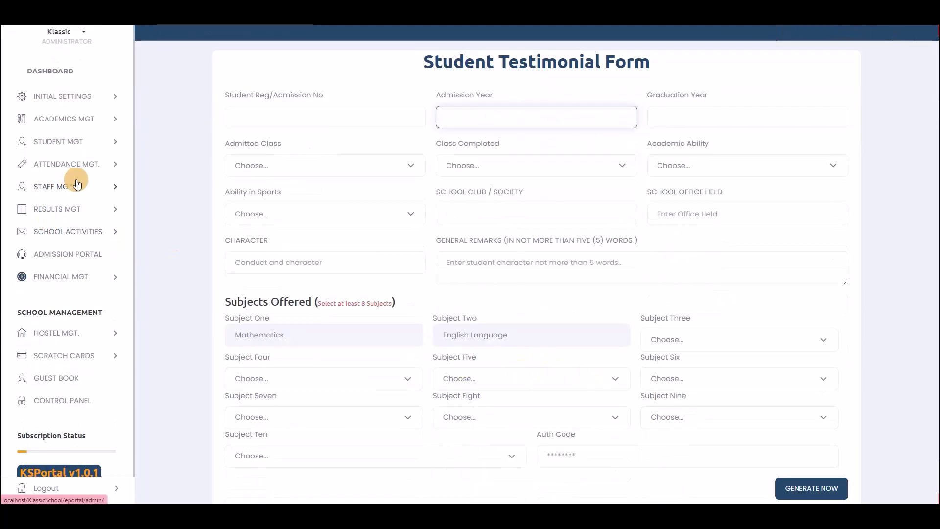
- Open the Reprint Testimonial page from Student Mgt
left_click(111, 145)
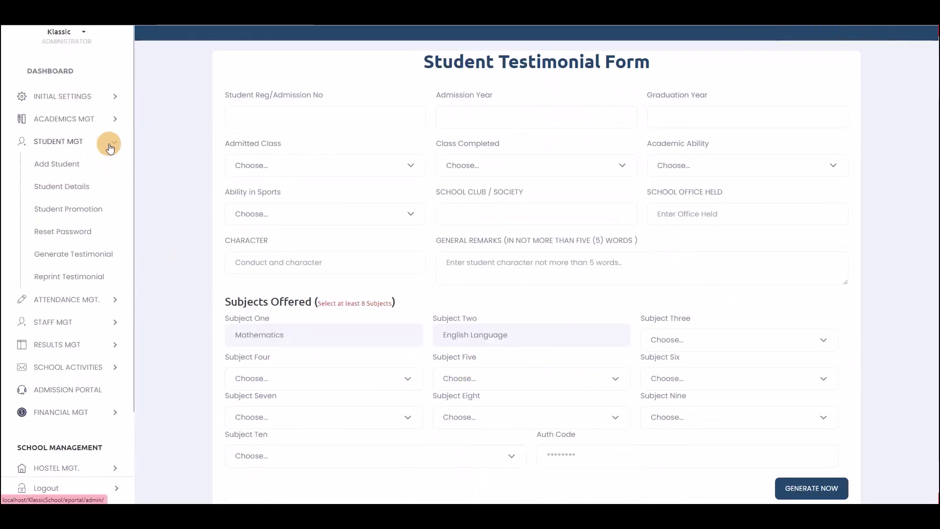
left_click(69, 279)
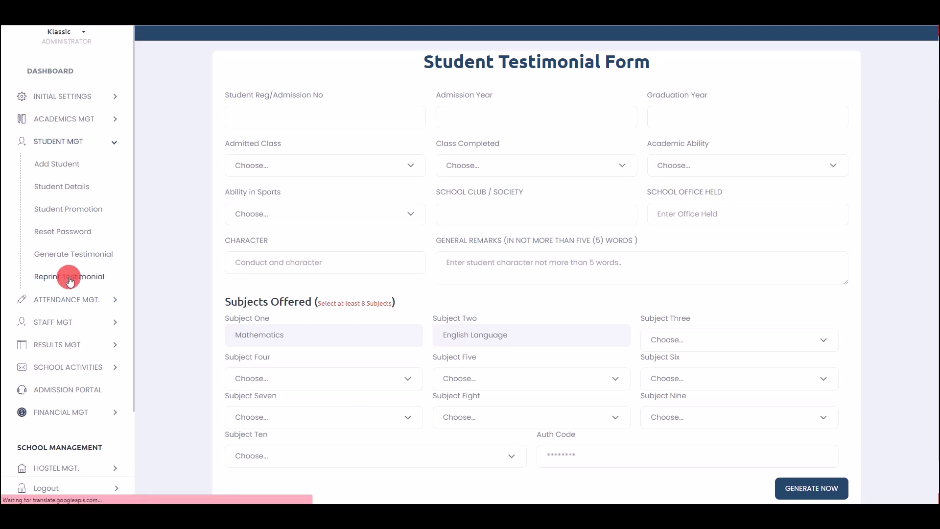
scroll(351, 256, "down", 3)
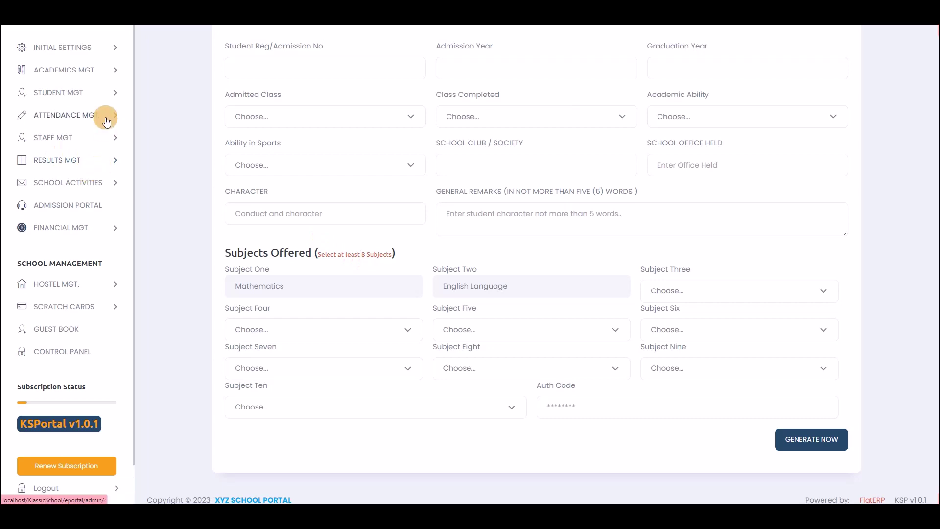
left_click(105, 93)
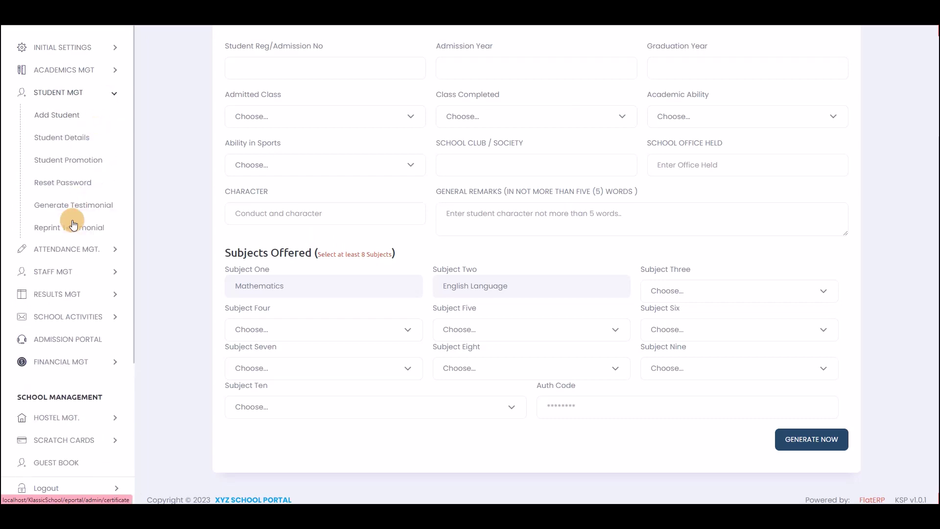
left_click(49, 233)
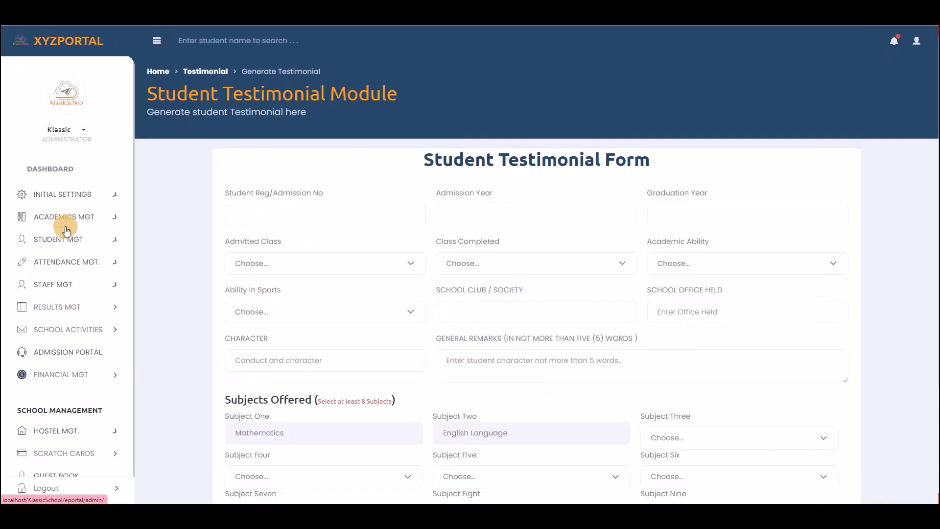
left_click(204, 73)
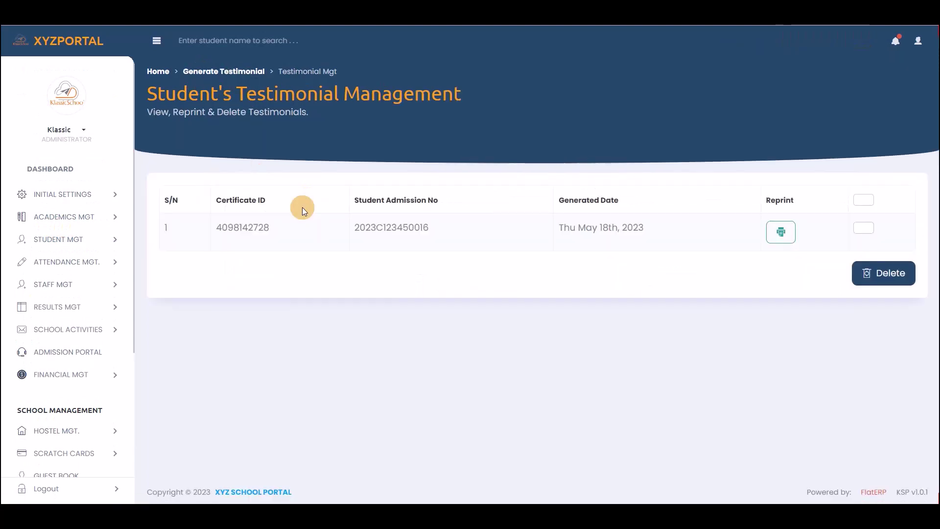
double_click(236, 224)
double_click(390, 226)
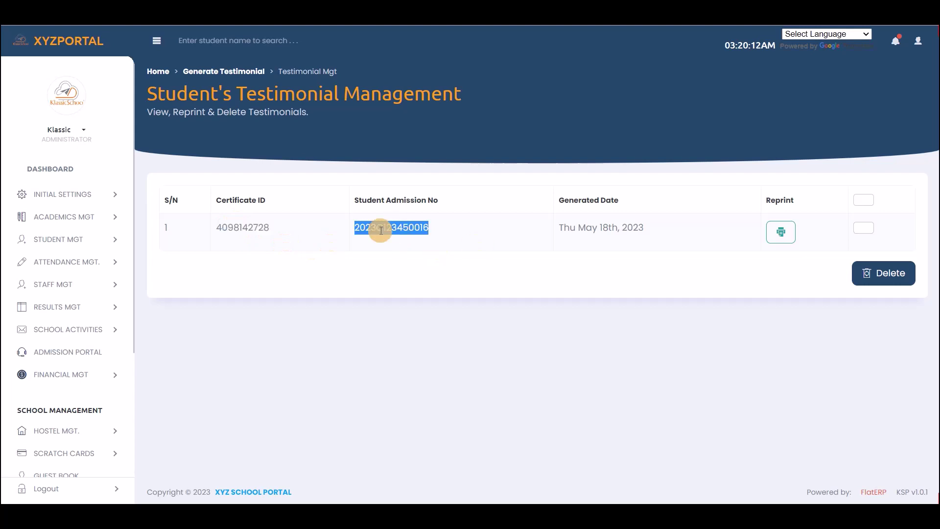
left_click(439, 239)
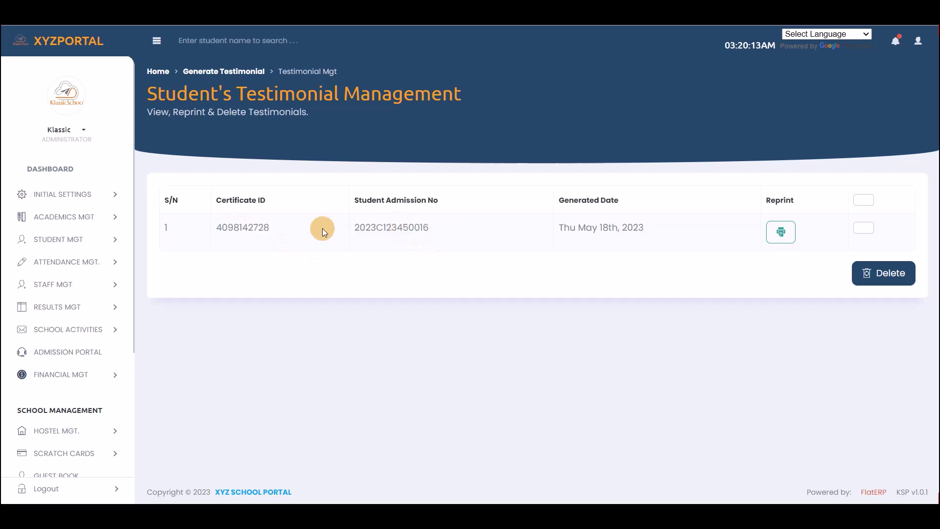
double_click(258, 222)
left_click(794, 258)
left_click(784, 233)
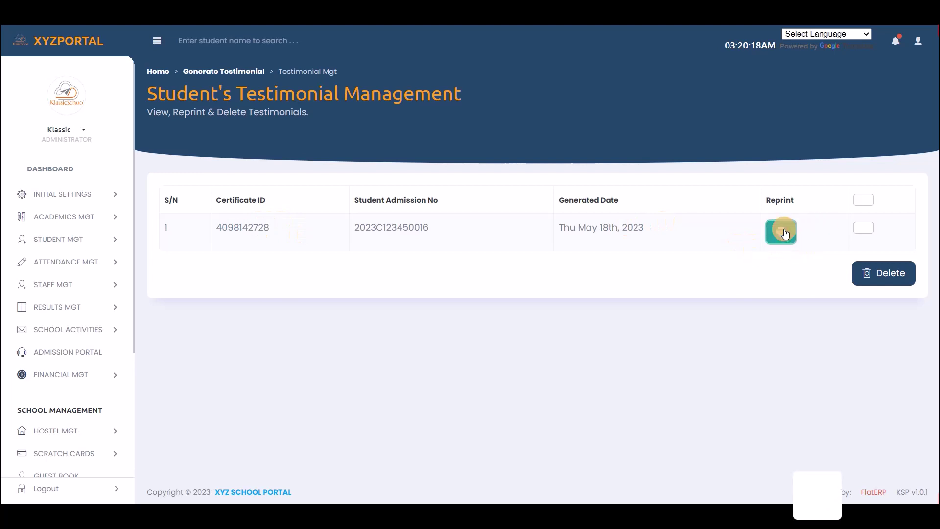
scroll(252, 259, "down", 6)
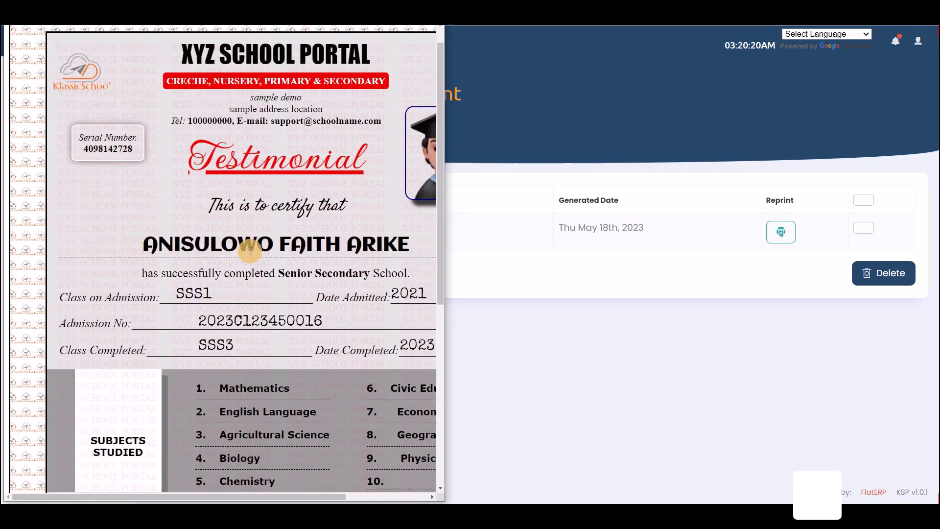
scroll(249, 248, "up", 4)
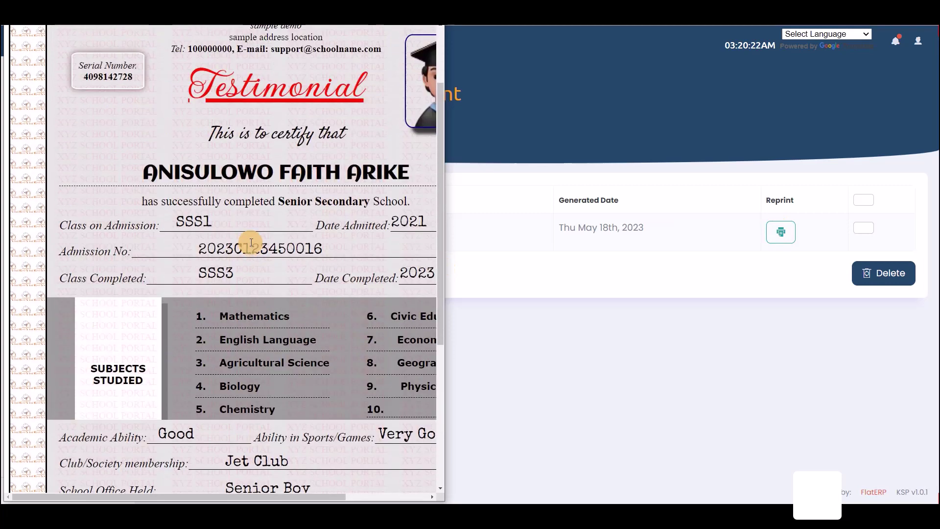
scroll(251, 243, "up", 2)
scroll(254, 240, "down", 1, "ctrl")
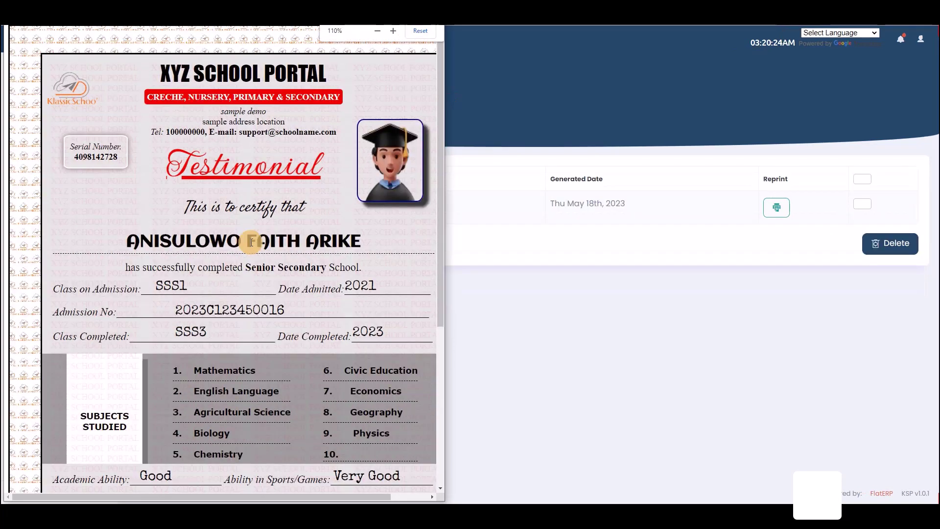
scroll(272, 231, "down", 1, "ctrl")
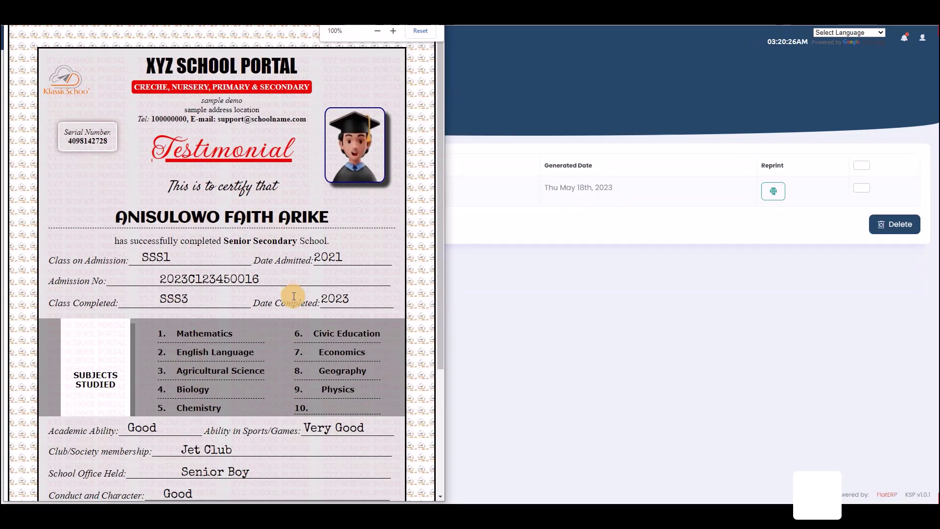
scroll(288, 293, "down", 4)
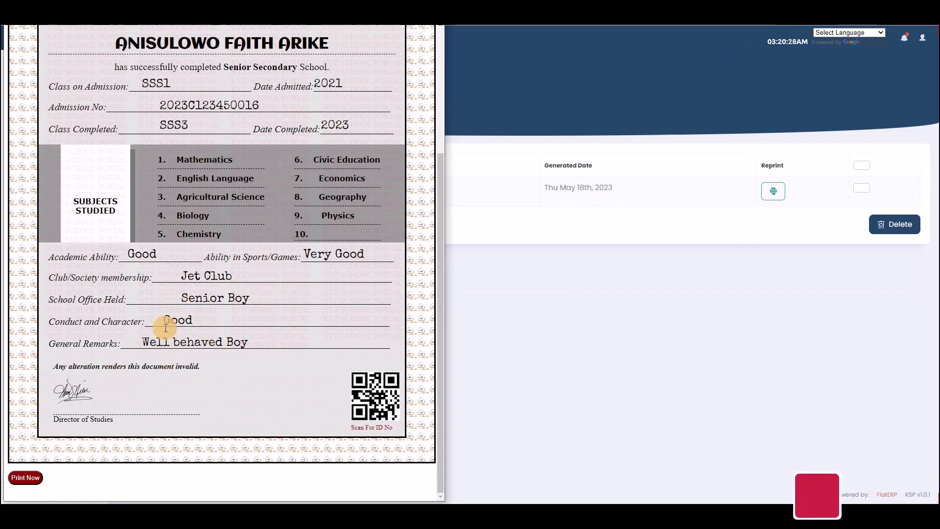
scroll(273, 289, "up", 1)
scroll(260, 304, "up", 3)
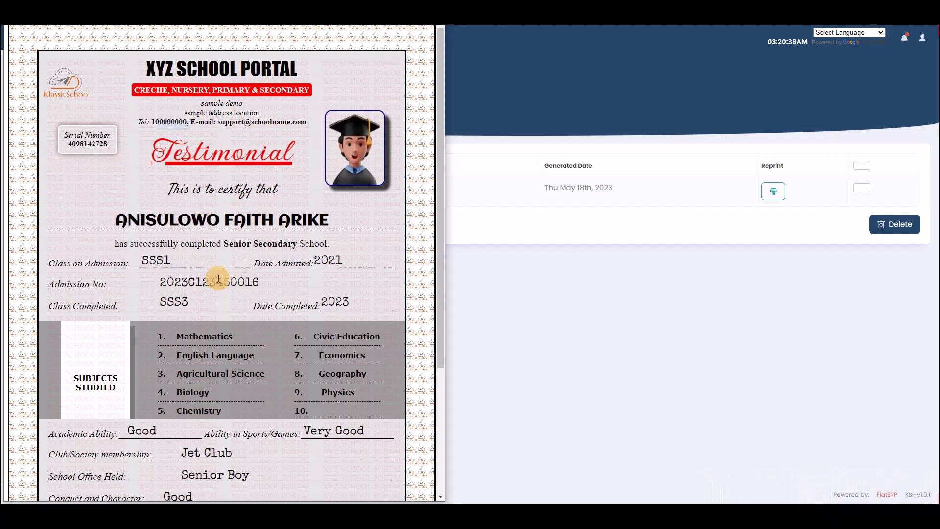
scroll(291, 317, "down", 3)
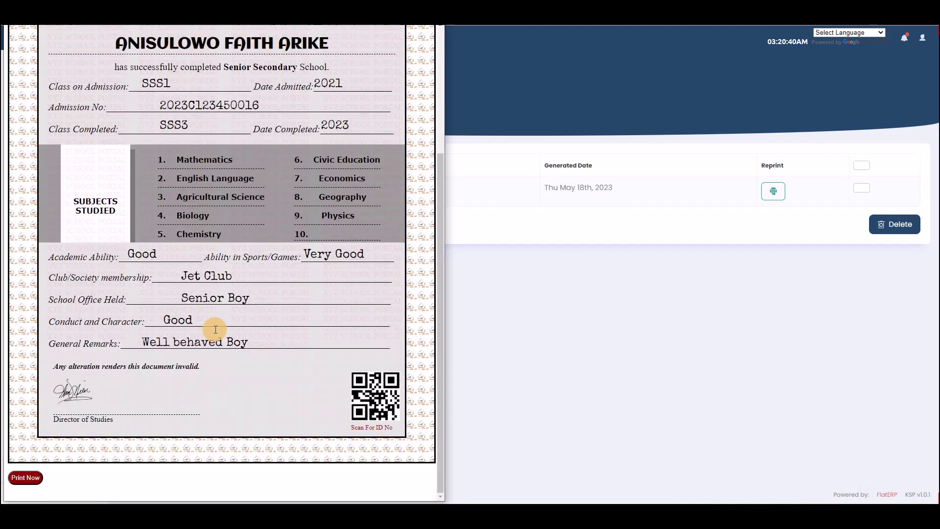
scroll(215, 329, "up", 3)
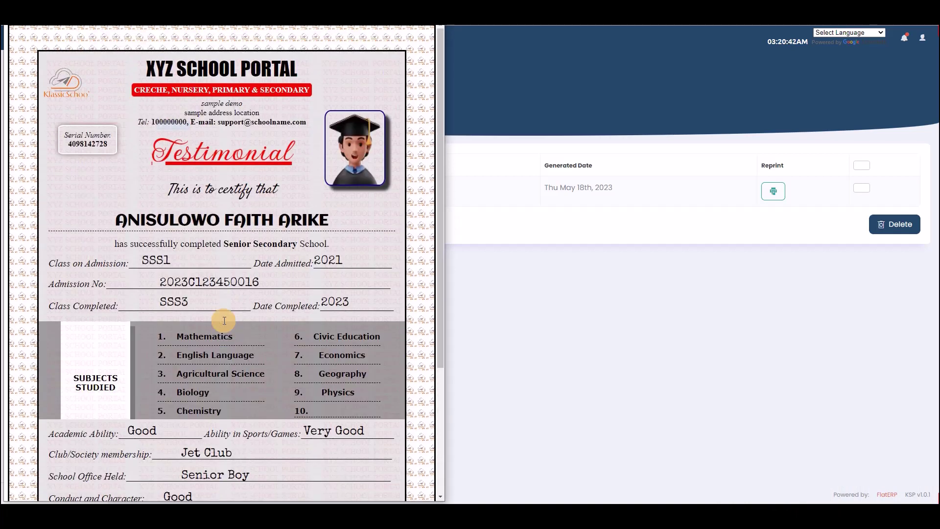
scroll(219, 168, "down", 3)
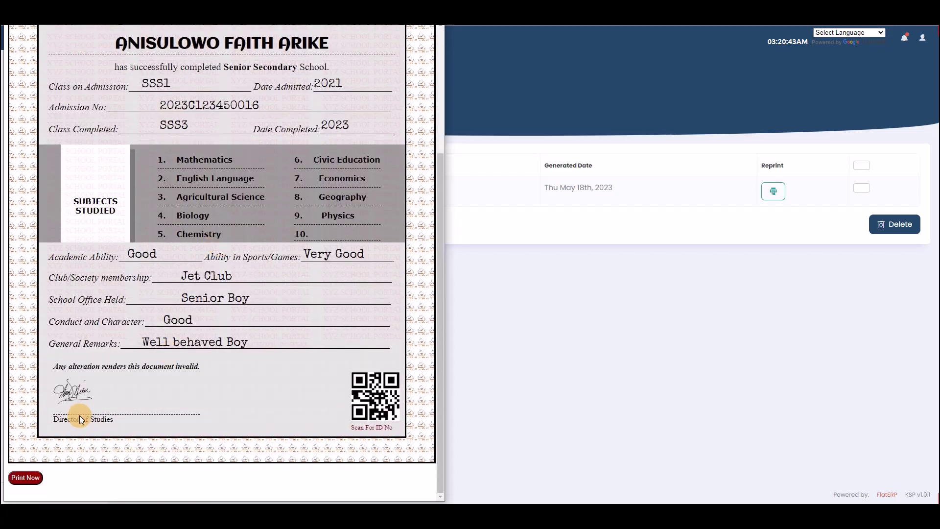
left_click(25, 478)
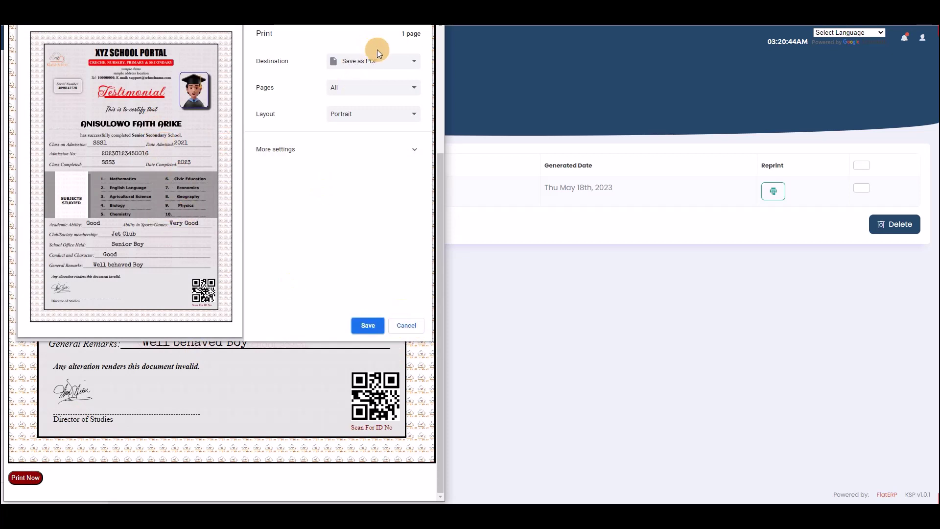
left_click(413, 325)
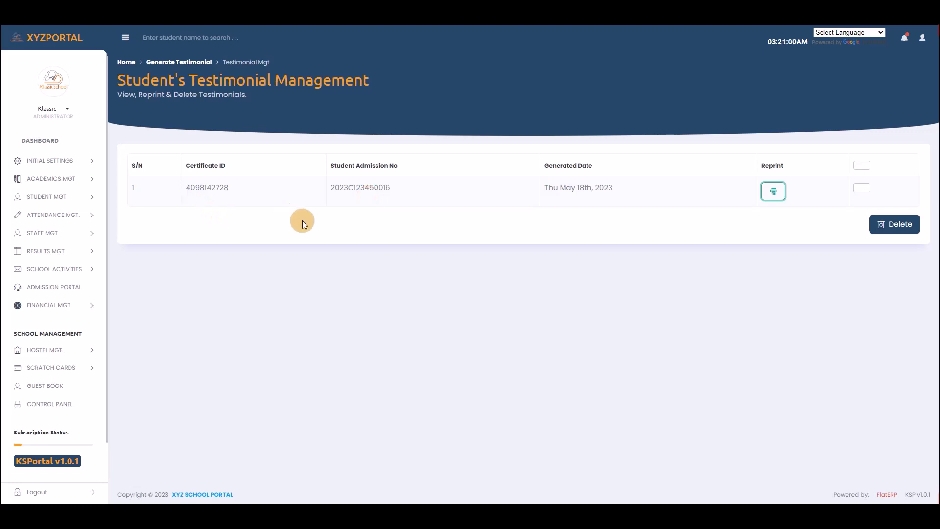
- Zoom the page to 110% and list the SSS2 Science students on Mark Attend
key("ctrl+plus")
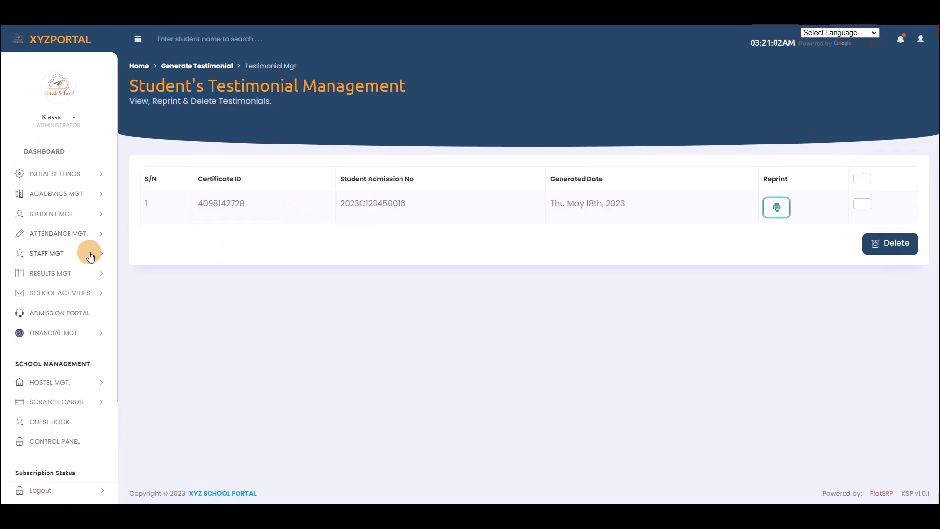
left_click(100, 234)
left_click(55, 258)
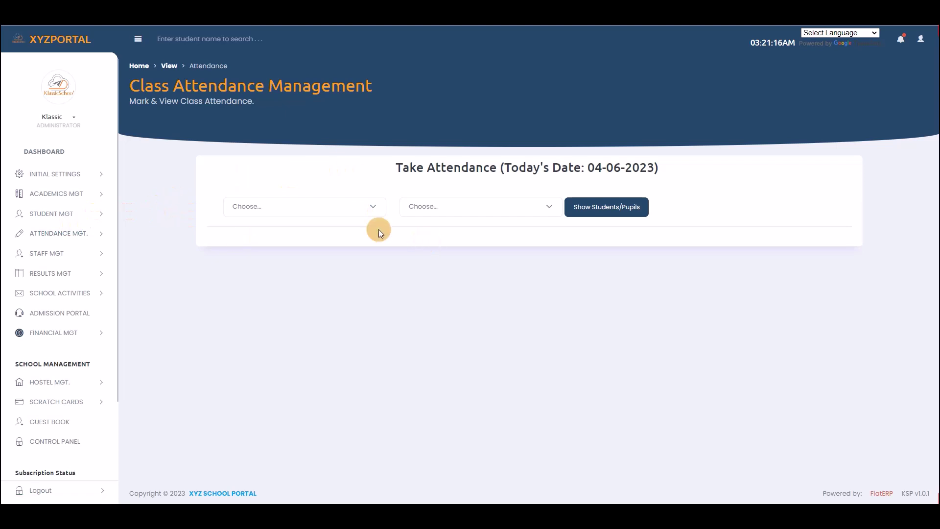
left_click(371, 206)
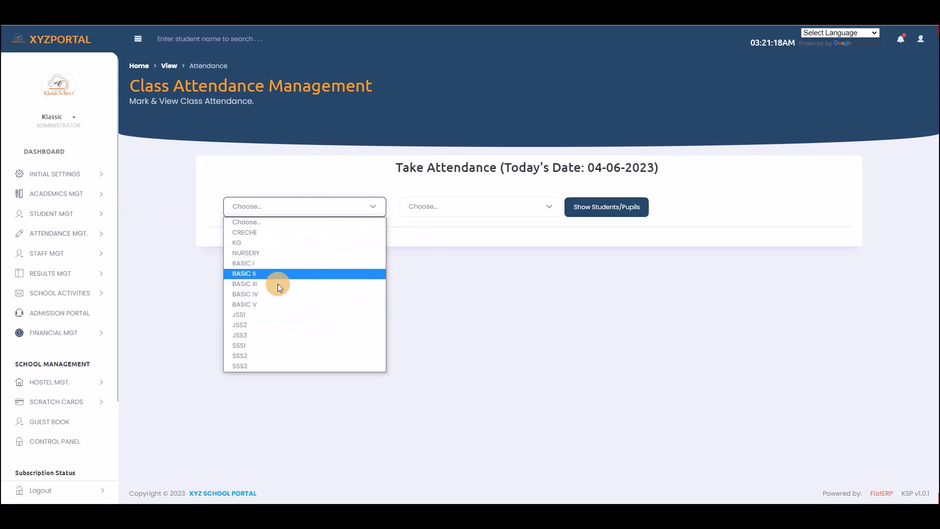
left_click(251, 354)
left_click(439, 201)
left_click(434, 256)
left_click(584, 207)
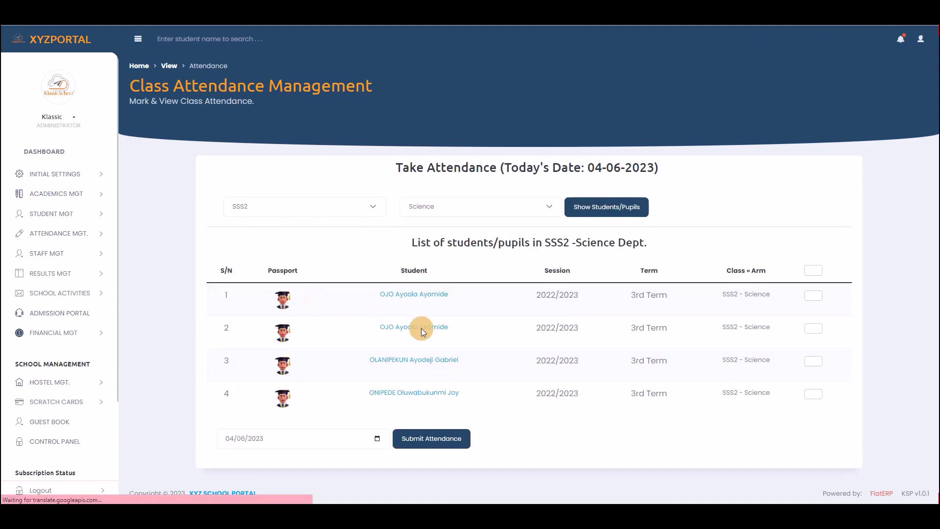
- Keep the date 04/06/2023, mark the third and fourth students present, and submit attendance
left_click(270, 439)
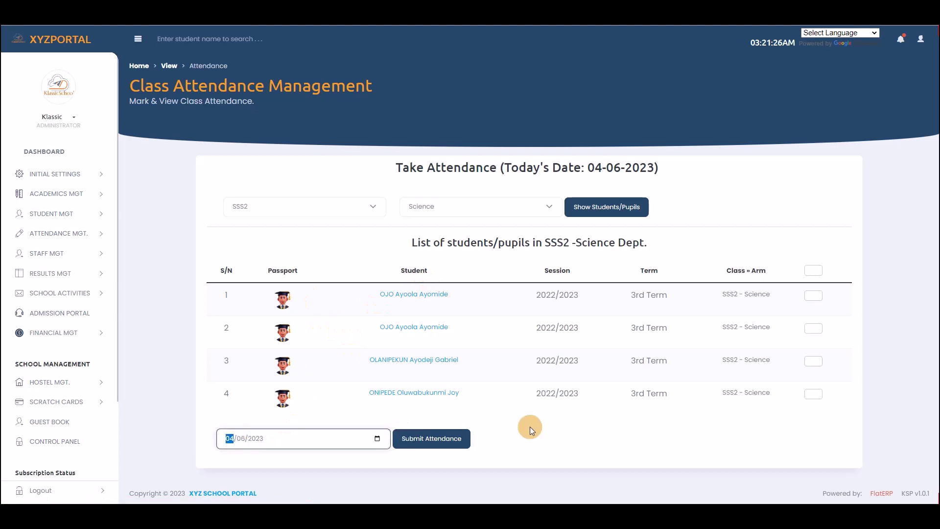
left_click(373, 443)
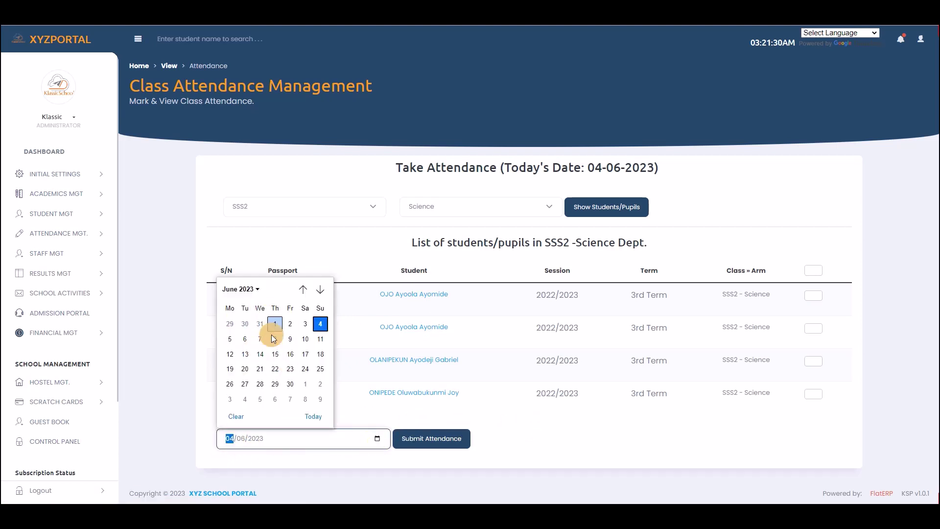
left_click(532, 448)
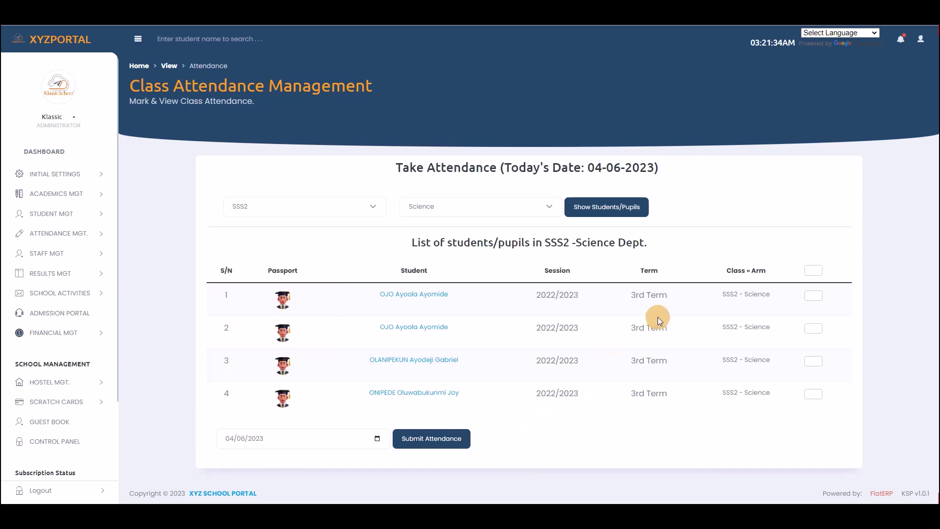
left_click(812, 360)
left_click(814, 393)
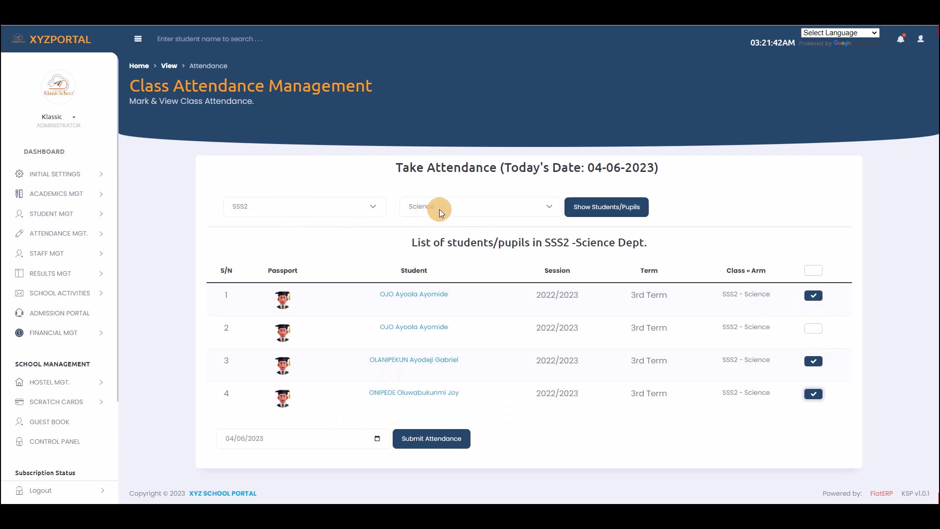
left_click(431, 441)
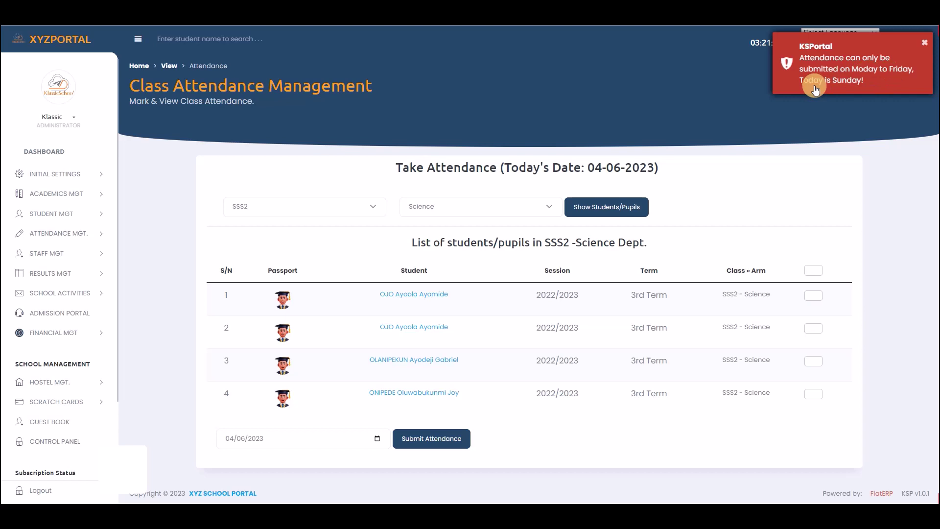
- Close the red weekday-only attendance warning
left_click(924, 43)
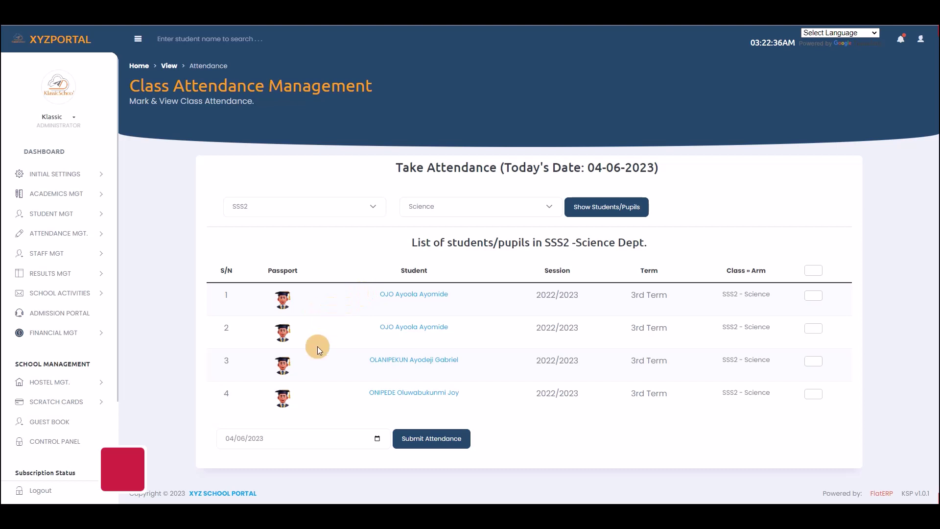
- Open the attendance records viewer and select class SSS2, Science department
left_click(100, 232)
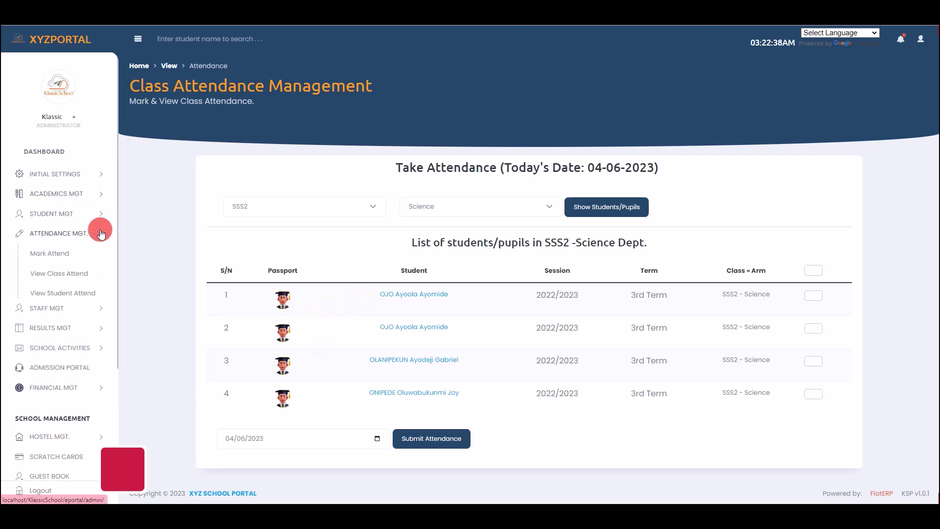
left_click(58, 272)
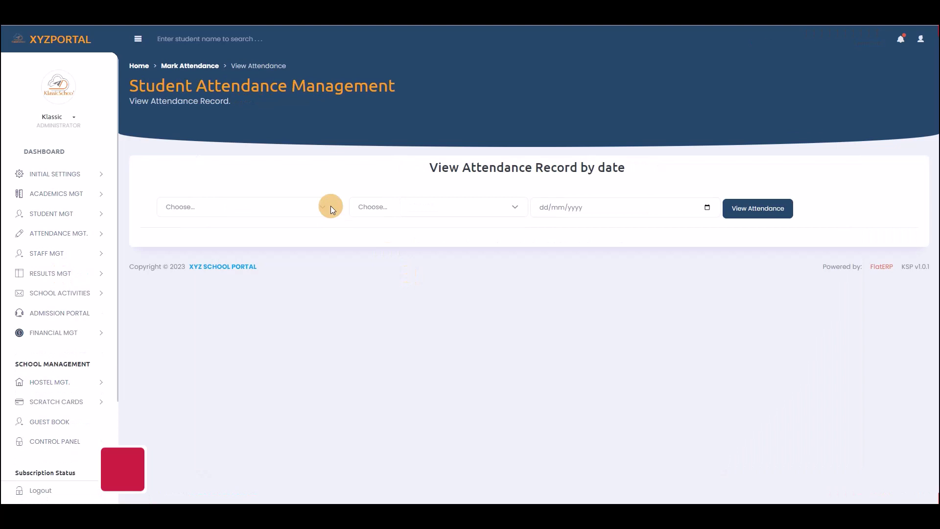
left_click(330, 206)
left_click(195, 357)
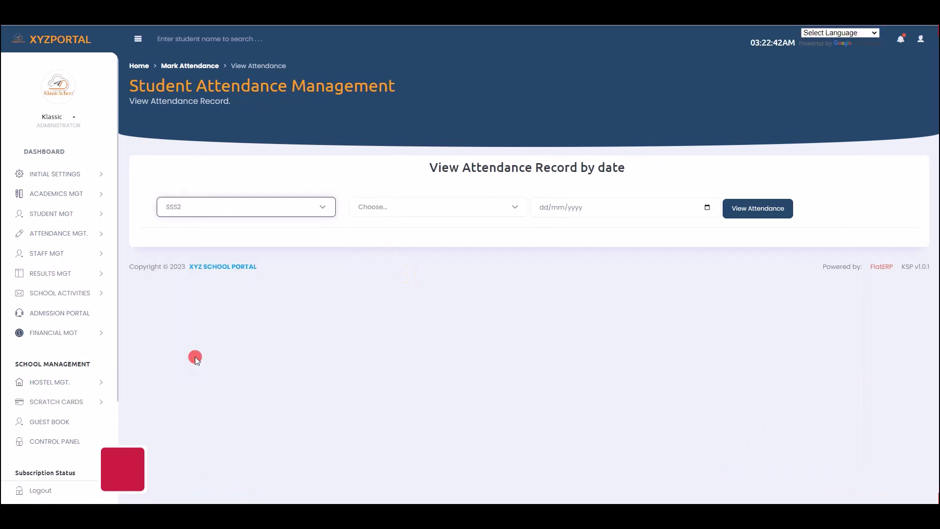
left_click(519, 208)
left_click(420, 251)
- Pick 4 June 2023 and view the attendance record, which shows no records found
left_click(706, 206)
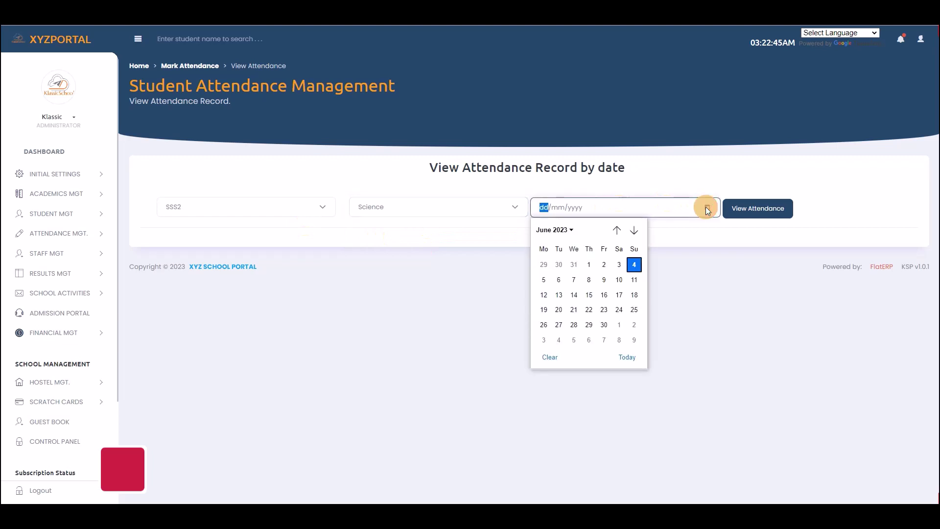
left_click(633, 264)
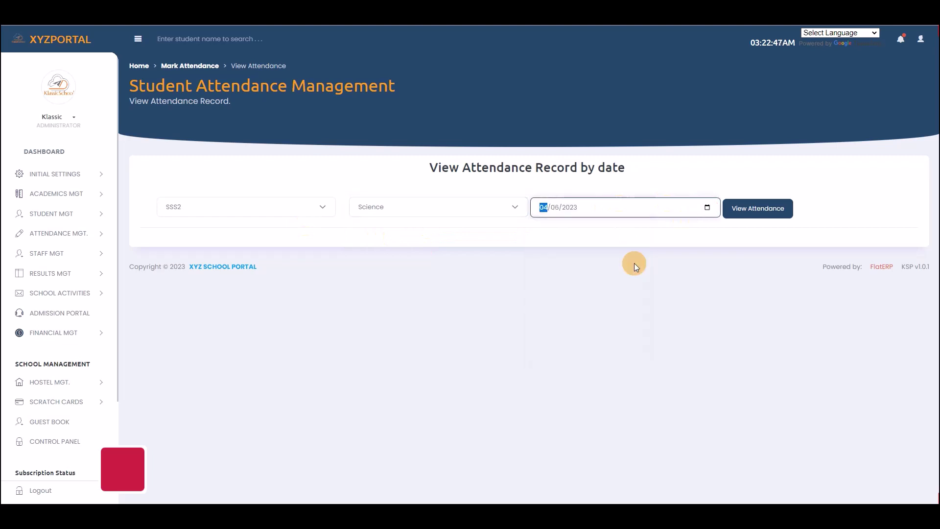
left_click(749, 209)
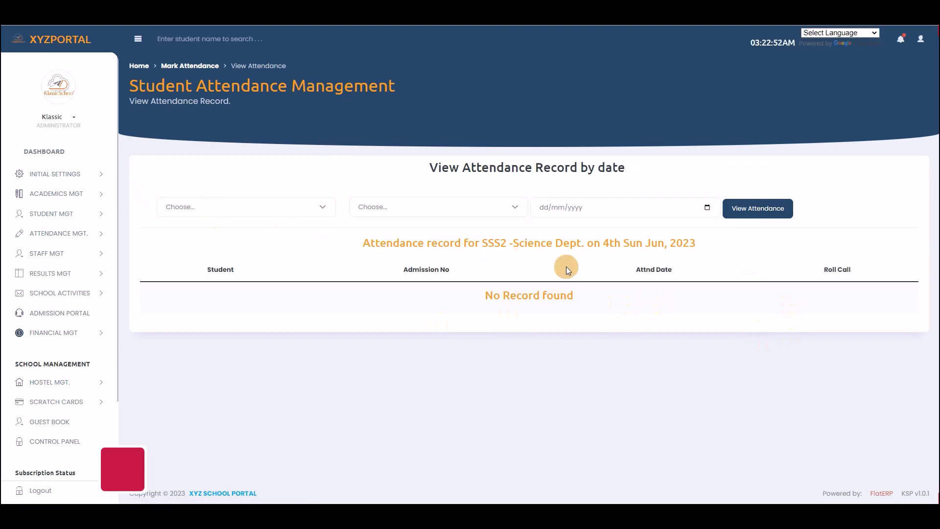
left_click(103, 234)
left_click(69, 295)
- Choose class SSS2, its first student, and 3rd Term for the attendance report
left_click(312, 181)
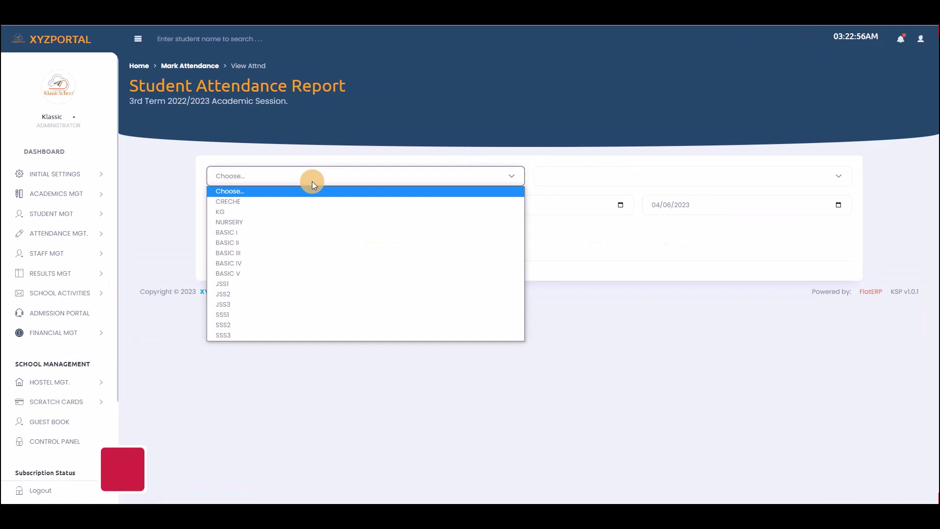
left_click(262, 330)
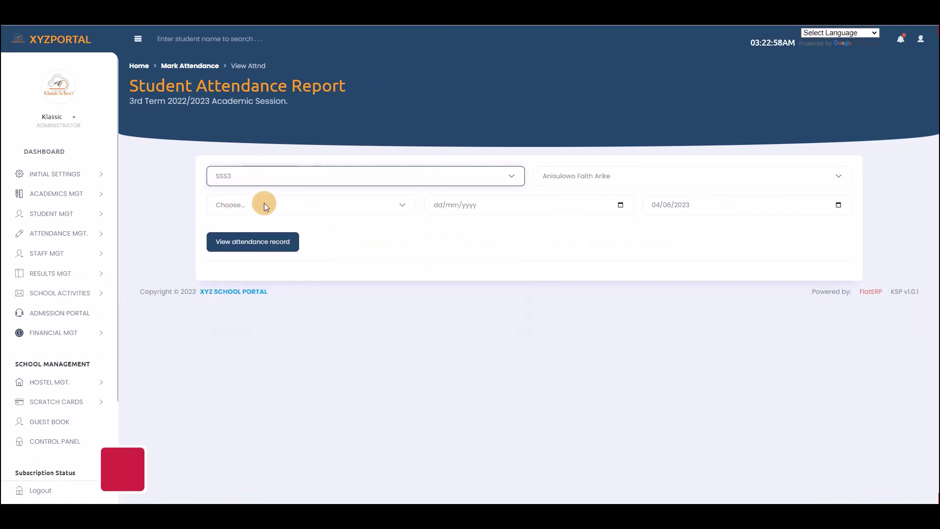
left_click(572, 175)
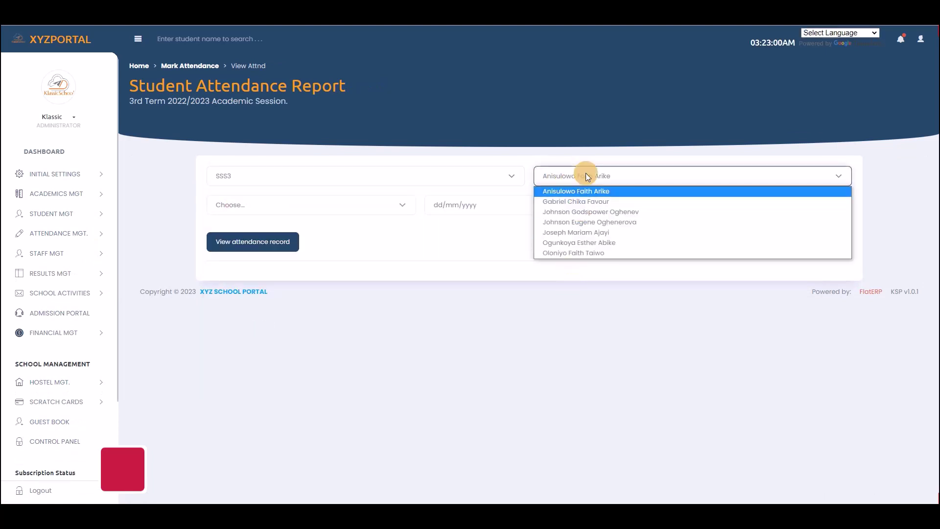
left_click(454, 174)
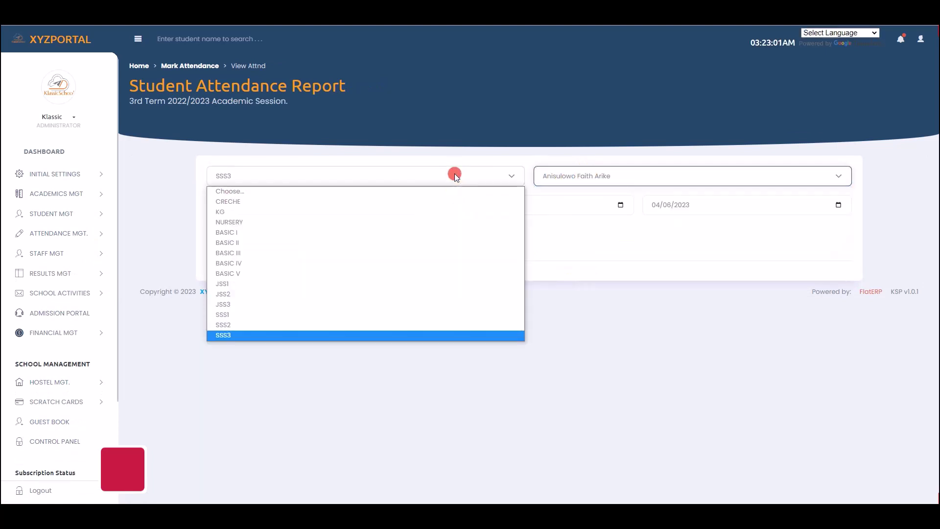
left_click(276, 323)
left_click(588, 175)
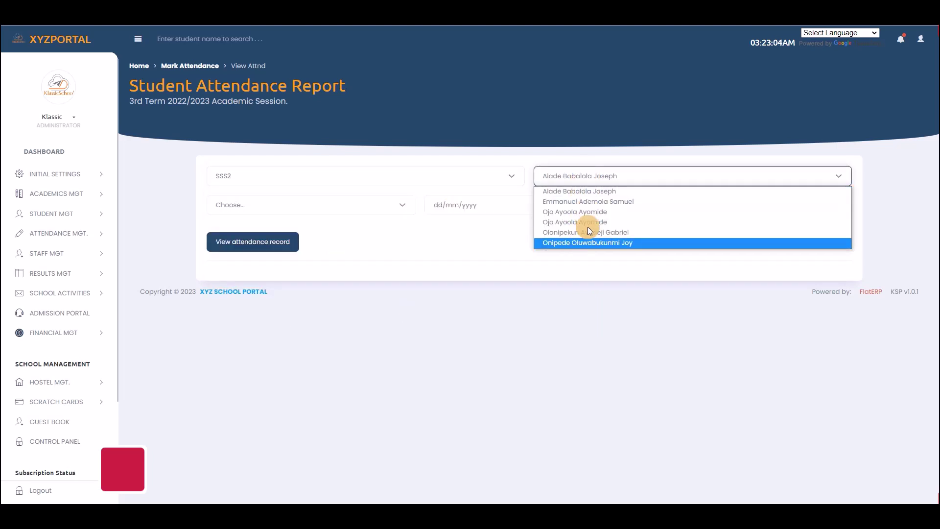
left_click(556, 191)
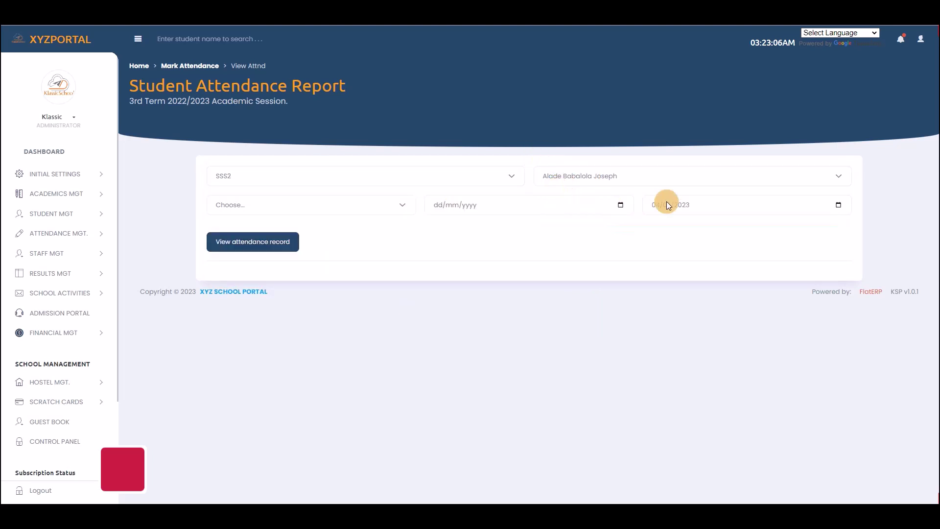
left_click(376, 204)
left_click(263, 251)
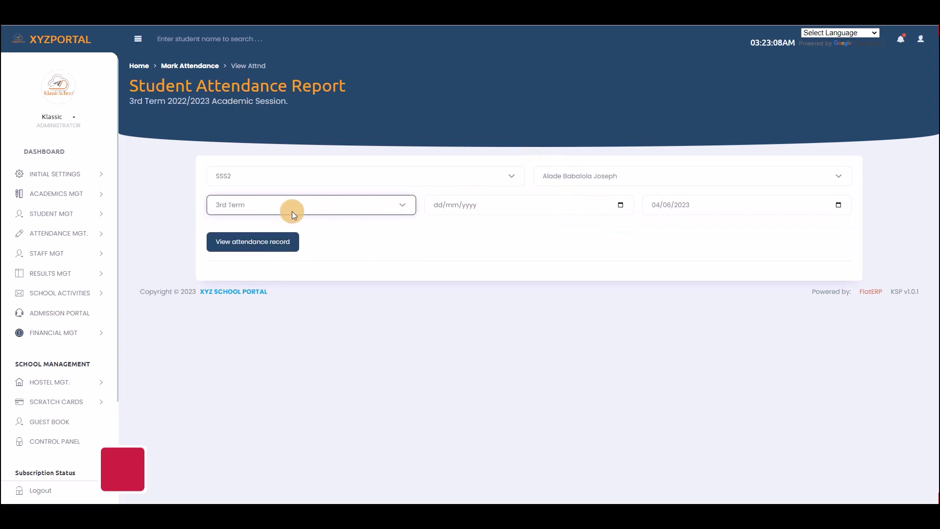
- Set the start date to 12/04/2023 and generate the report, which shows No Record found
left_click(621, 205)
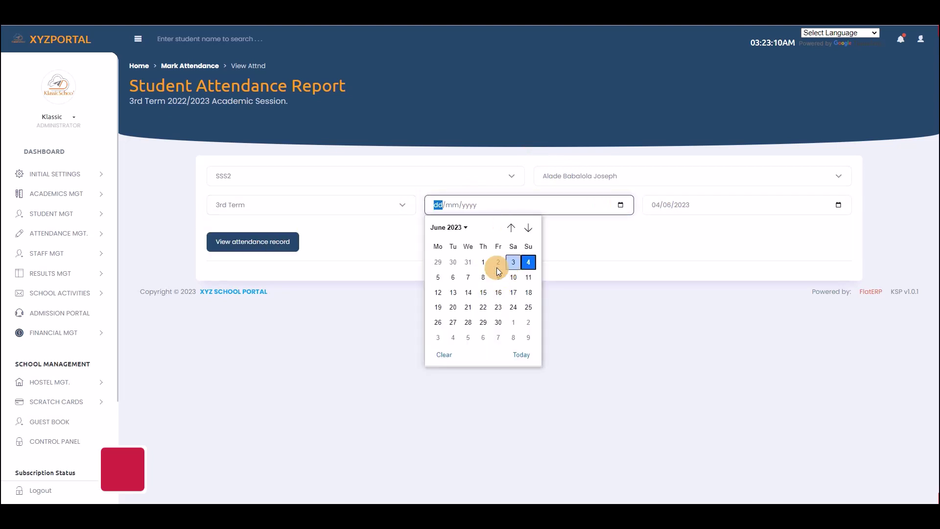
left_click(511, 228)
left_click(510, 227)
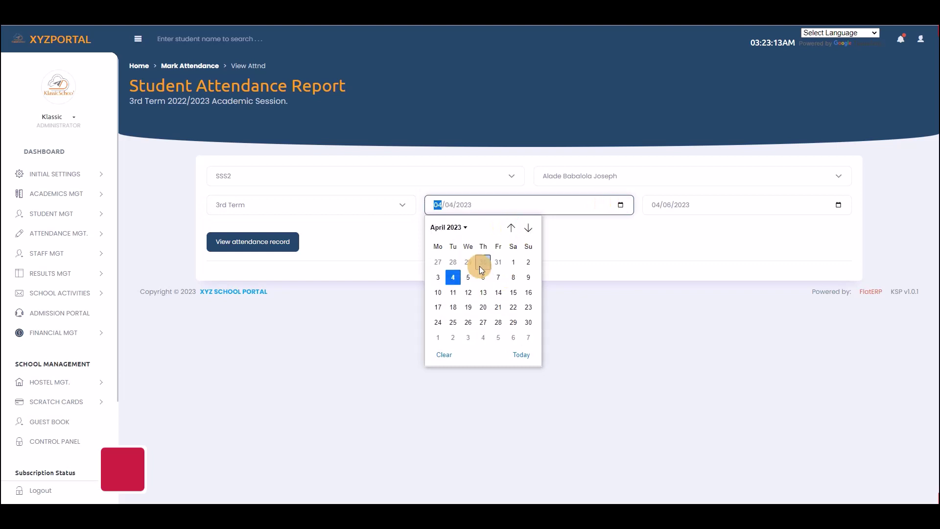
left_click(468, 292)
left_click(656, 210)
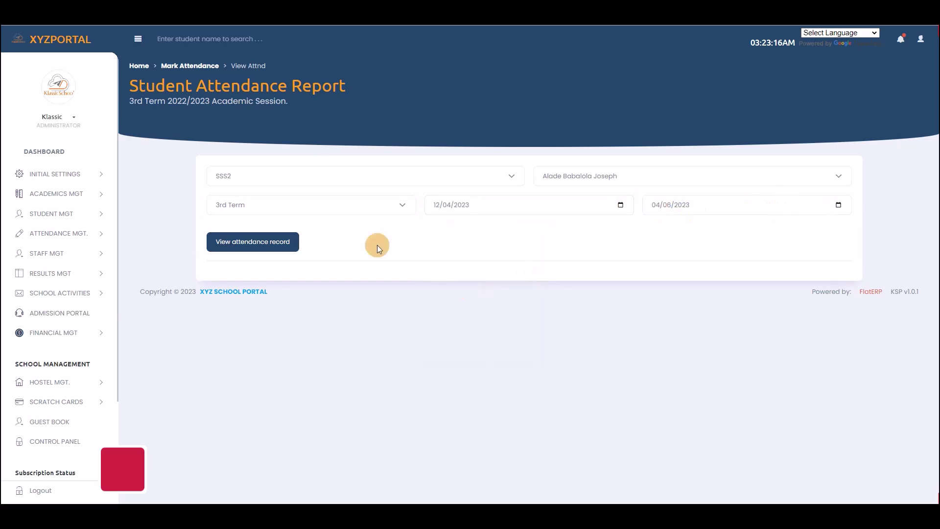
left_click(286, 242)
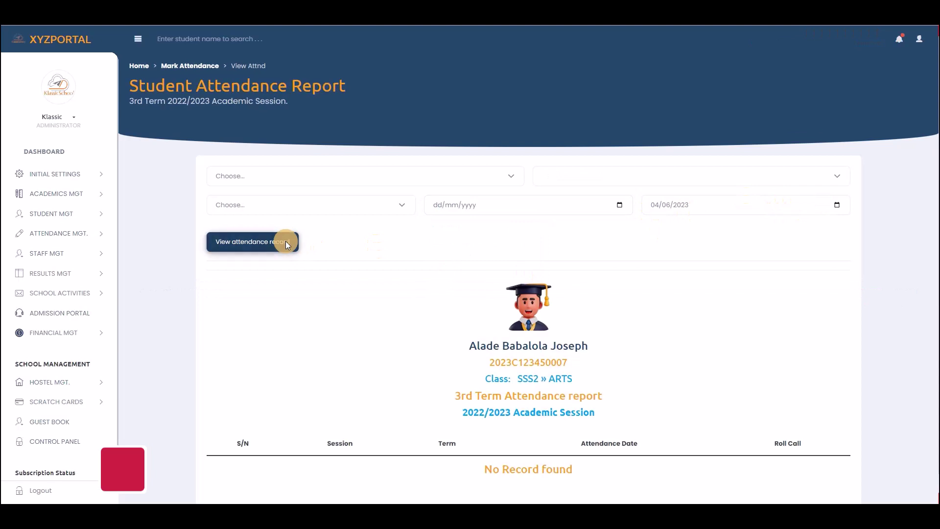
scroll(522, 295, "down", 1)
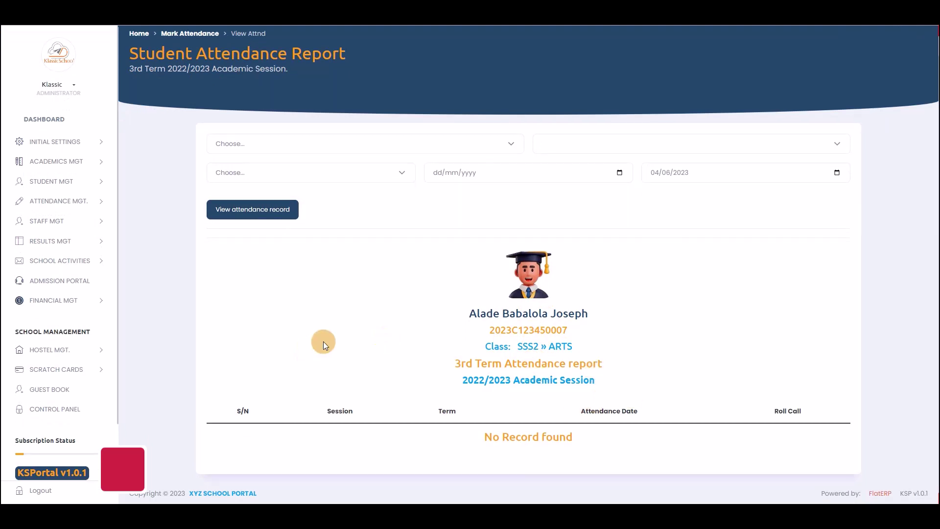
scroll(220, 284, "up", 1)
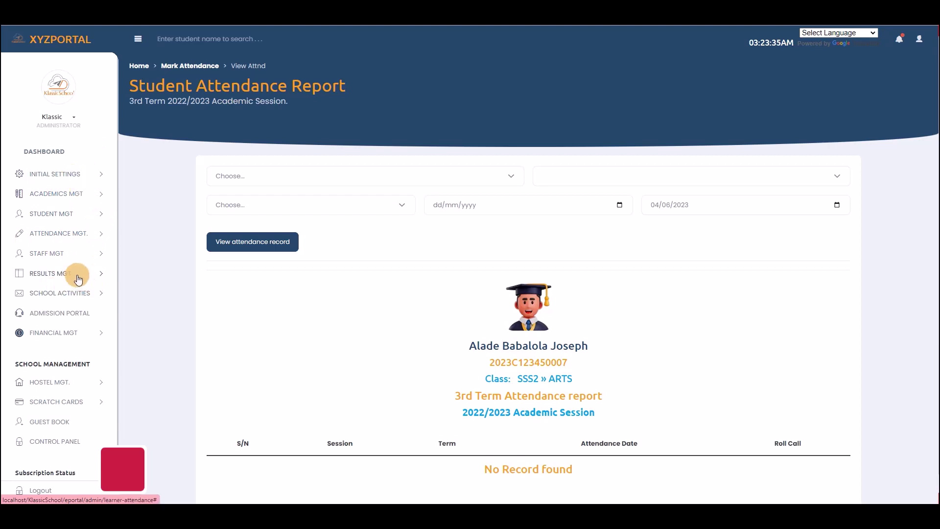
- Look over the blank Staff Registration Form, then open the Staff Details directory
left_click(93, 255)
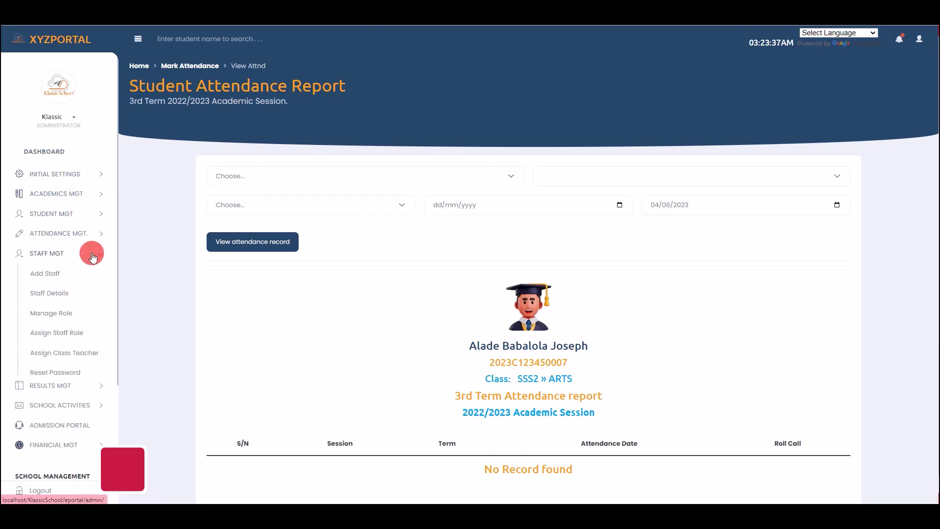
left_click(49, 274)
scroll(374, 222, "down", 1)
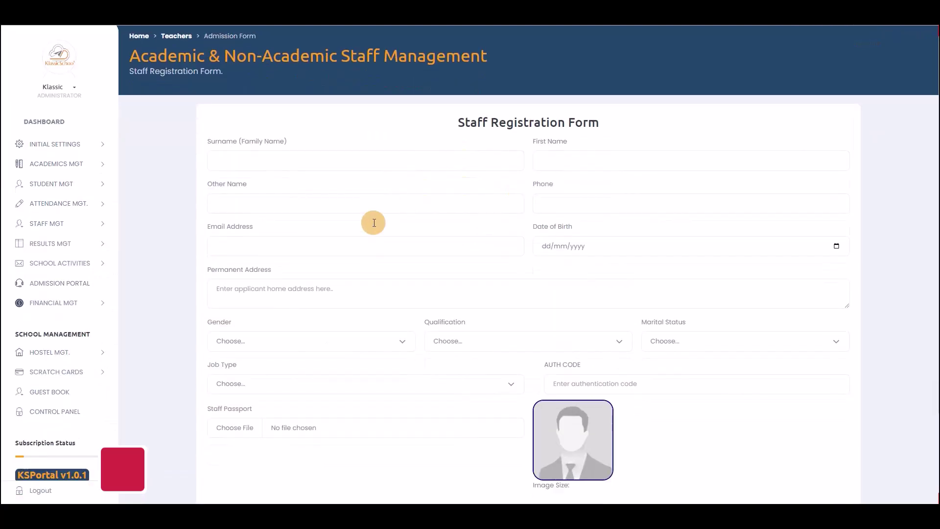
scroll(374, 222, "down", 2)
scroll(401, 270, "up", 1)
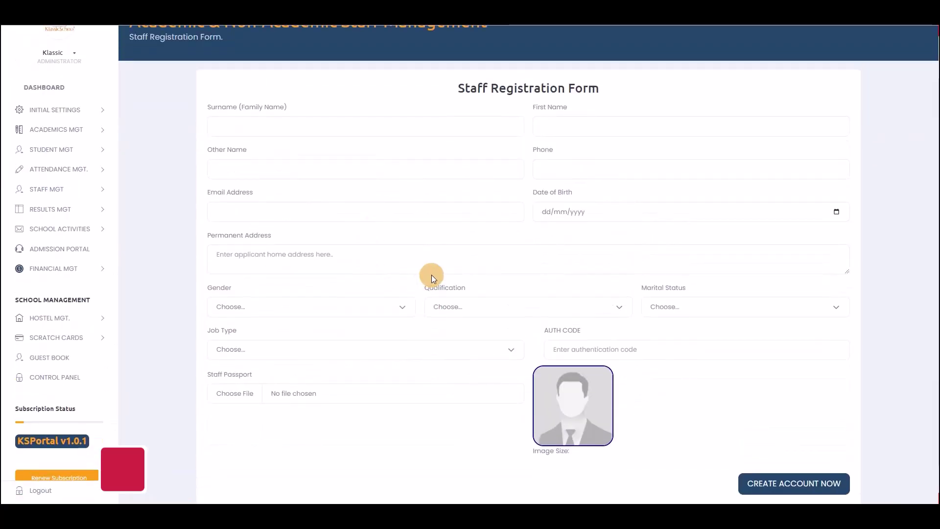
scroll(434, 273, "up", 2)
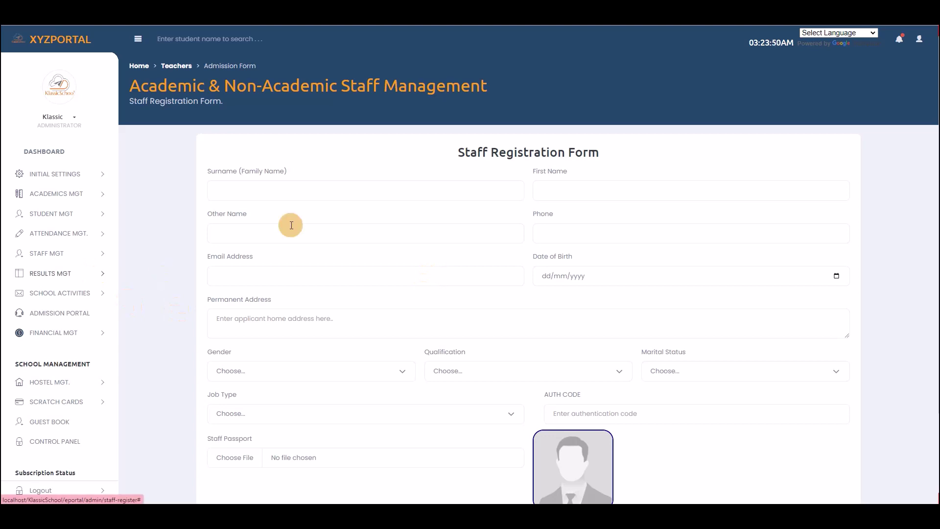
scroll(506, 362, "down", 3)
scroll(514, 254, "up", 1)
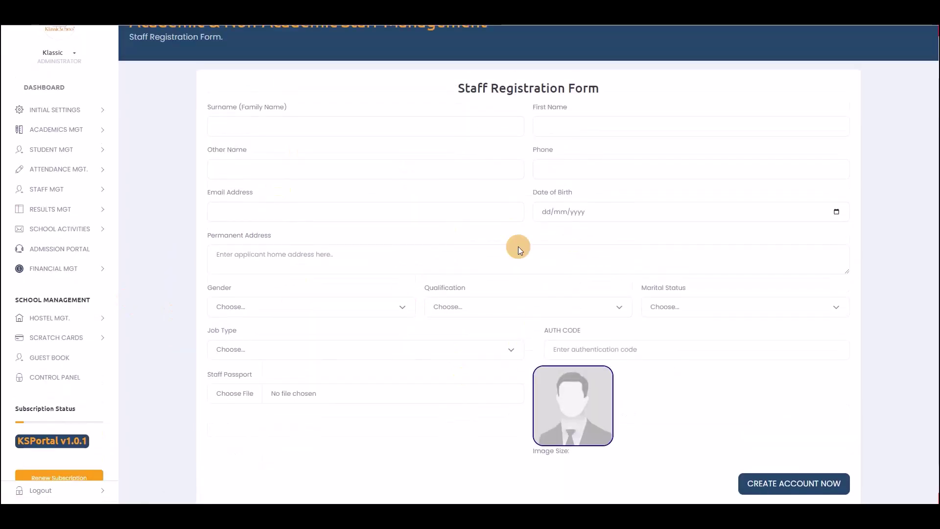
left_click(101, 193)
left_click(54, 229)
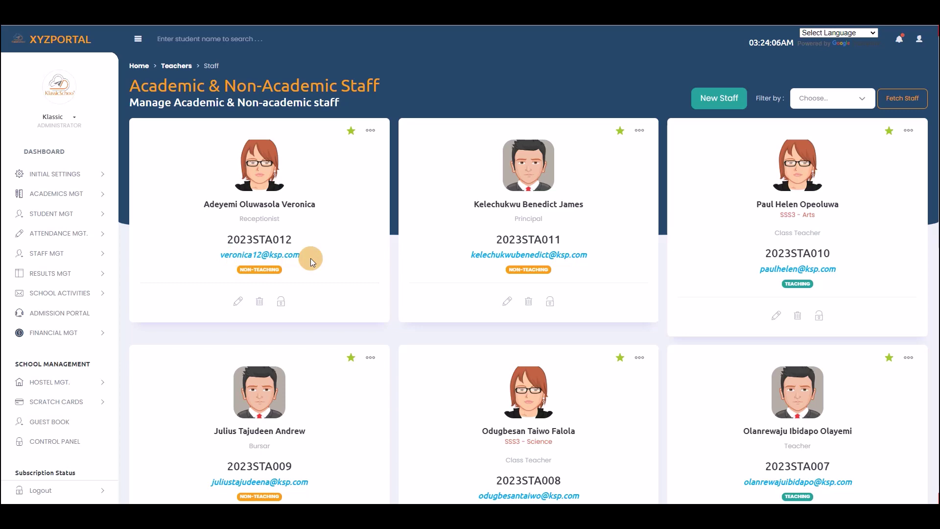
scroll(313, 258, "down", 1)
scroll(478, 304, "down", 3)
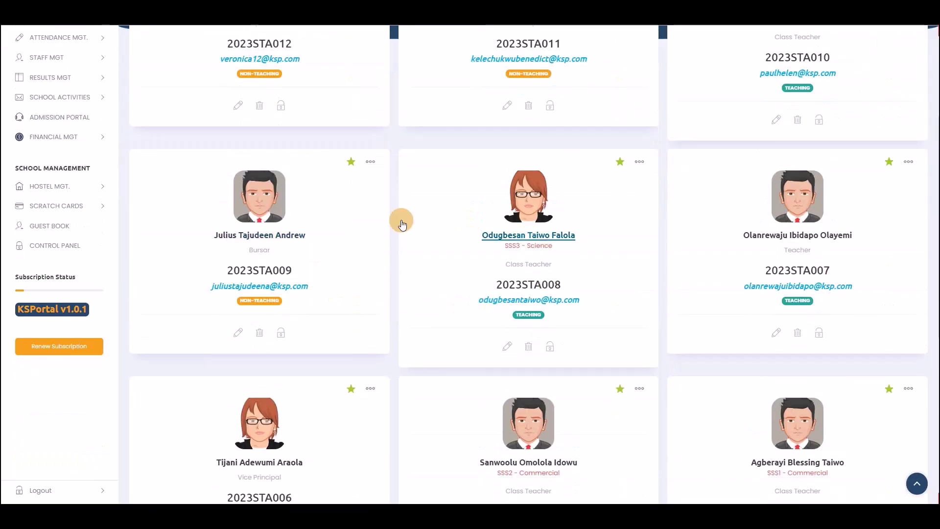
scroll(343, 242, "down", 7)
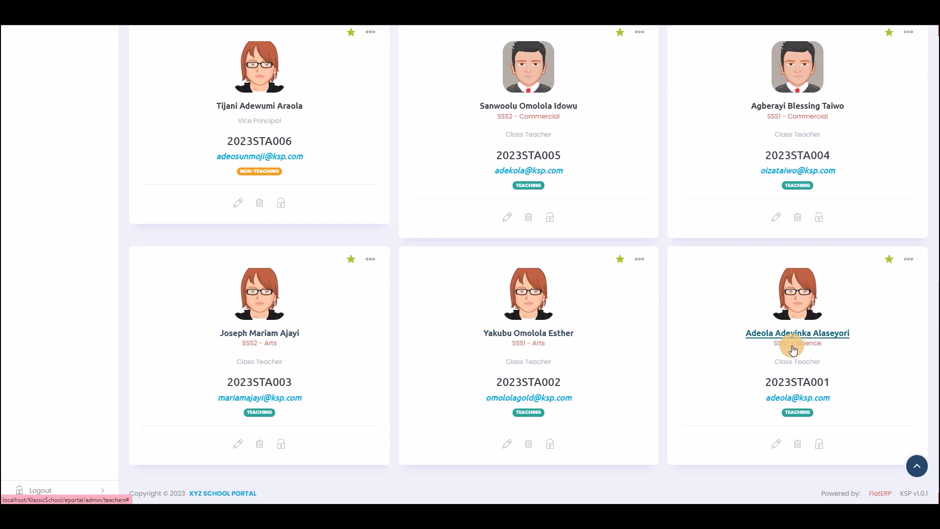
scroll(739, 341, "up", 1)
scroll(637, 308, "up", 1)
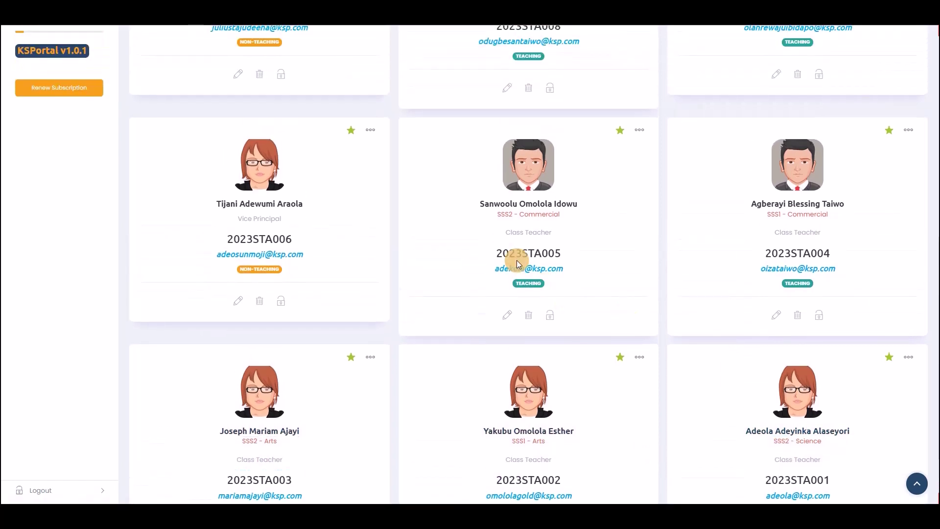
scroll(835, 298, "up", 2)
scroll(325, 293, "up", 7)
scroll(319, 329, "down", 2)
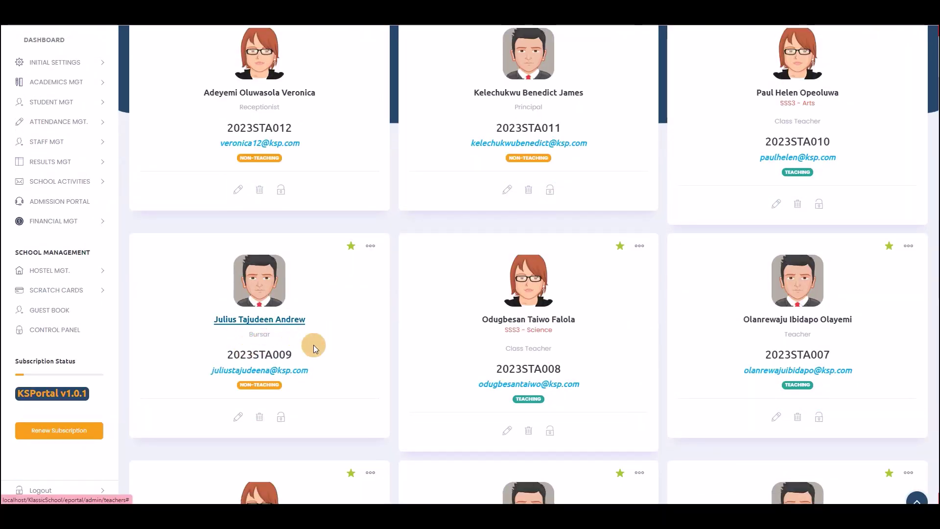
left_click_drag(226, 355, 310, 358)
left_click(261, 384)
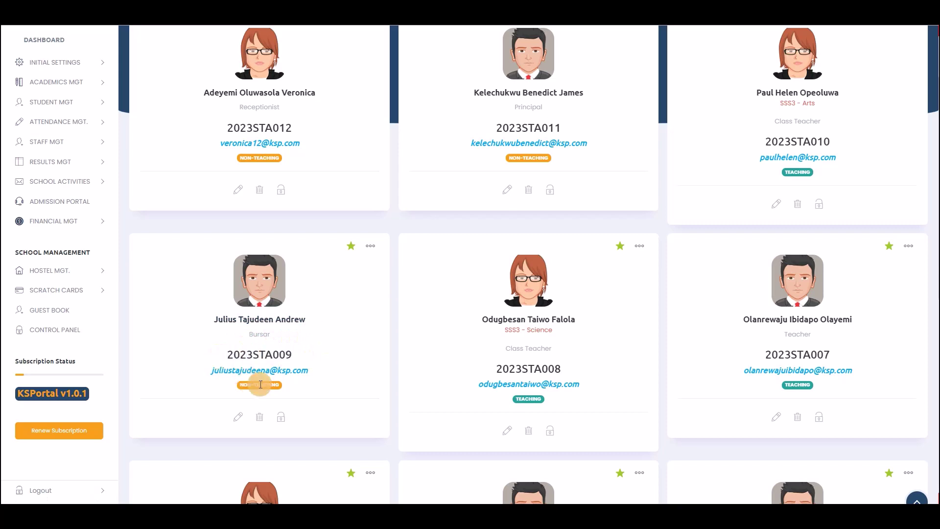
scroll(562, 339, "up", 3)
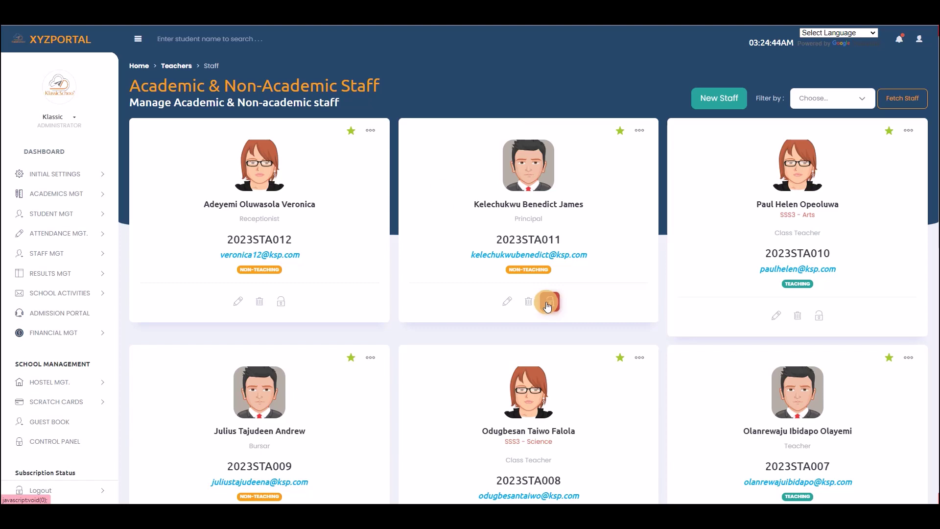
- Switch the staff directory to the table list and scroll through the 12 staff for 2022/2023
left_click(174, 66)
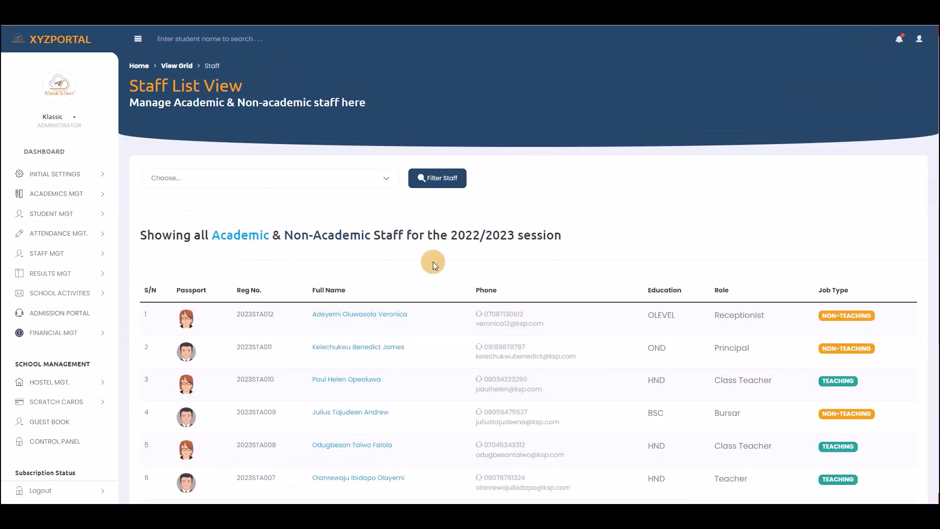
scroll(433, 261, "down", 5)
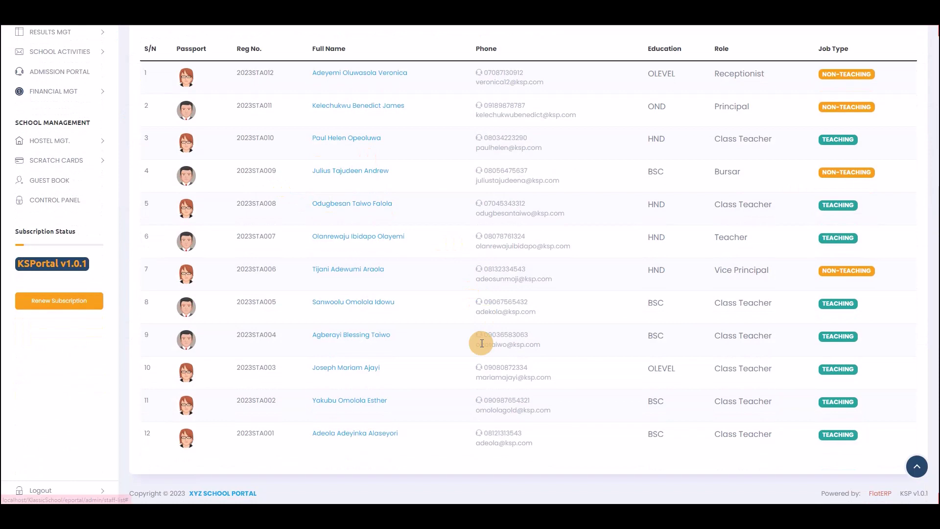
scroll(839, 160, "up", 2)
scroll(857, 283, "down", 2)
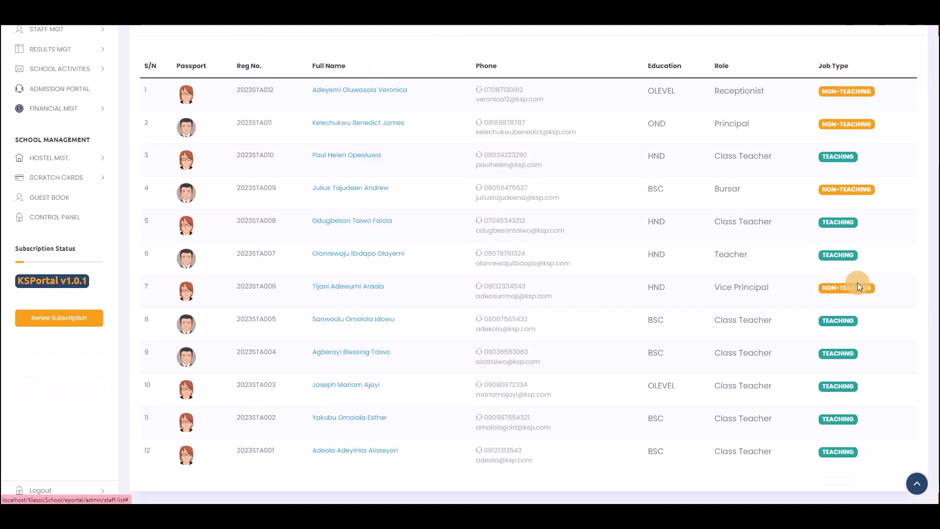
scroll(857, 283, "down", 1)
scroll(774, 327, "up", 2)
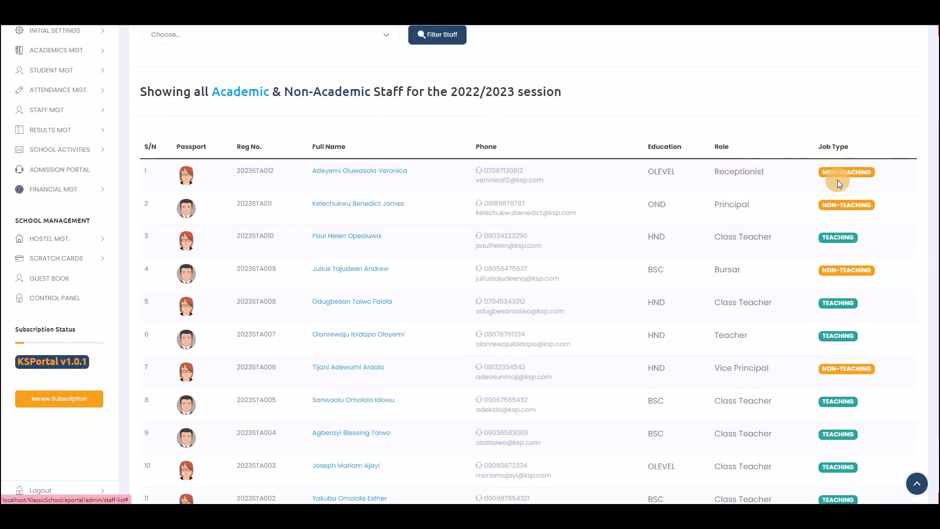
scroll(839, 327, "down", 2)
scroll(178, 217, "up", 3)
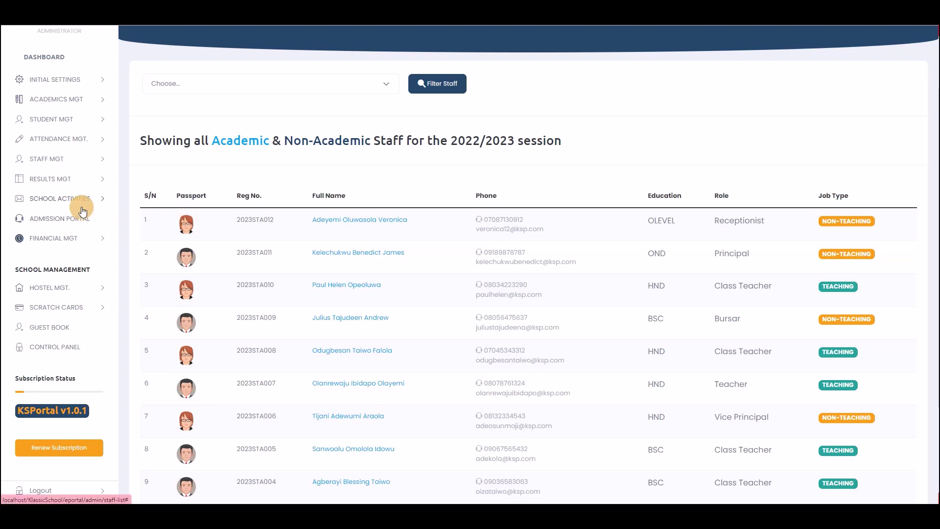
left_click(77, 160)
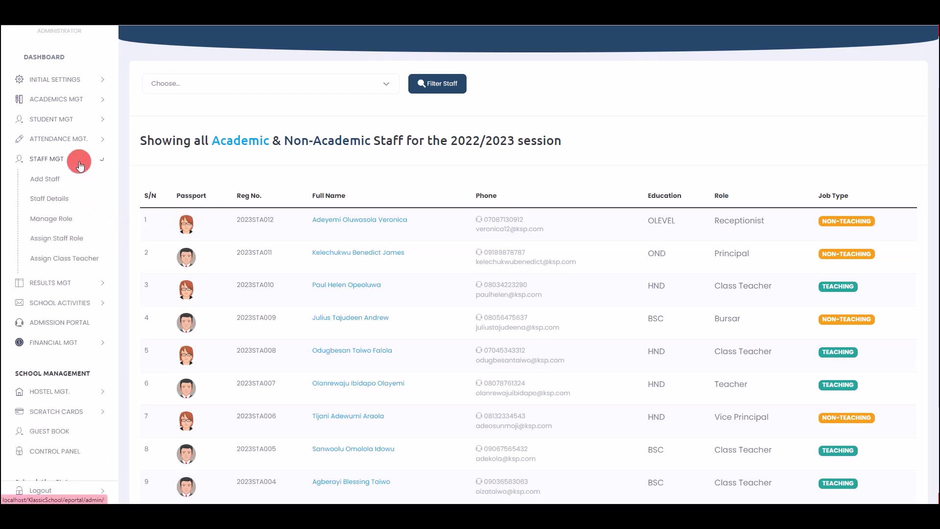
- Look over the staff offices and roles page, then open Assign Staff Role
left_click(58, 225)
scroll(424, 325, "down", 3)
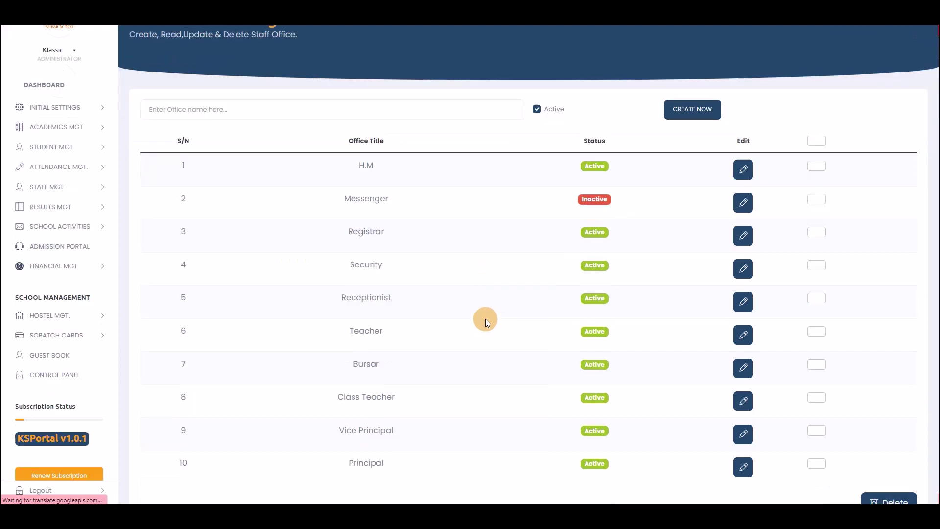
scroll(424, 325, "up", 3)
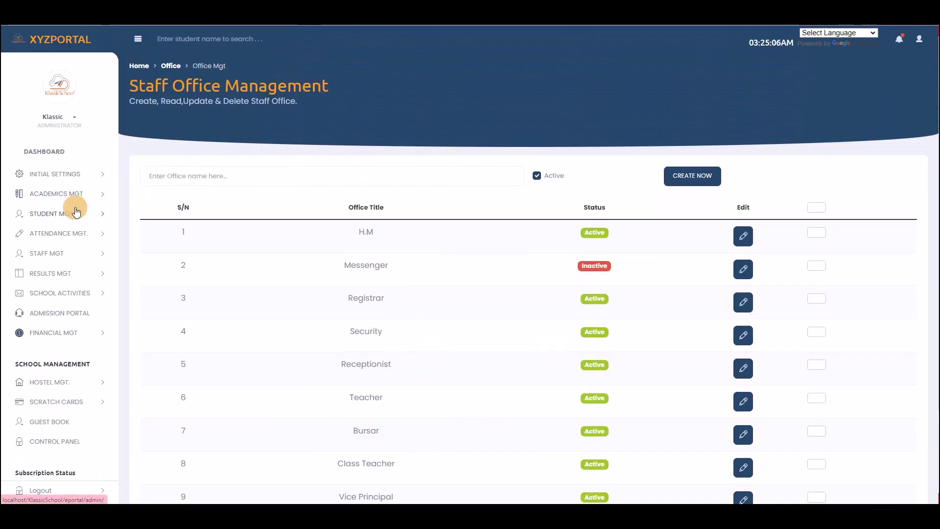
left_click(74, 253)
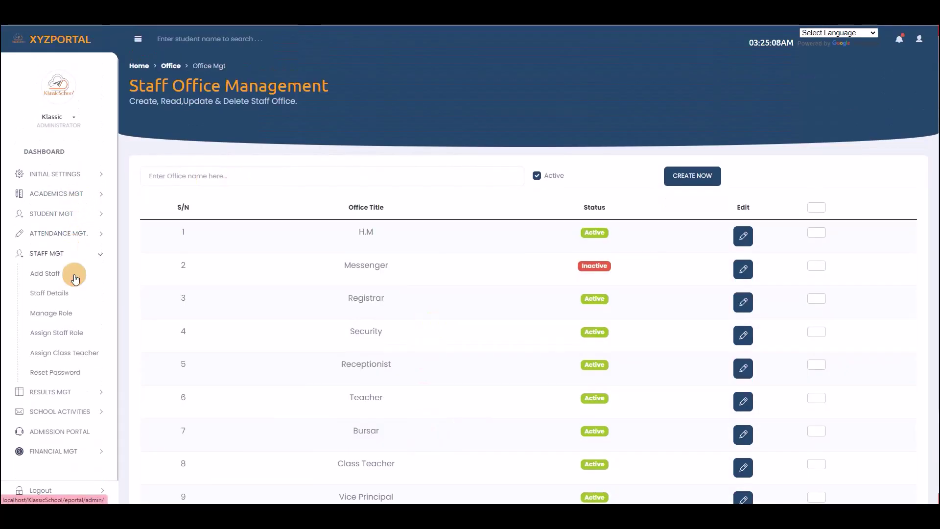
left_click(51, 336)
scroll(375, 263, "down", 5)
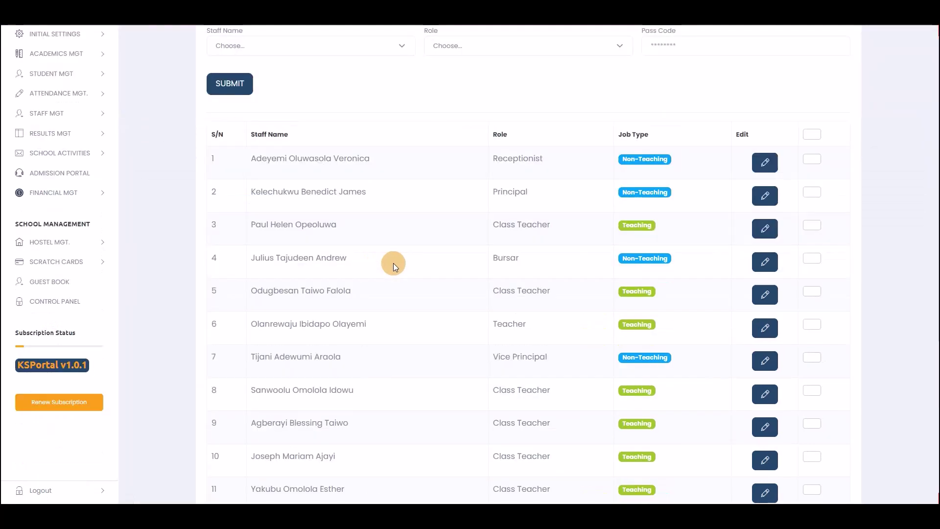
scroll(408, 294, "up", 5)
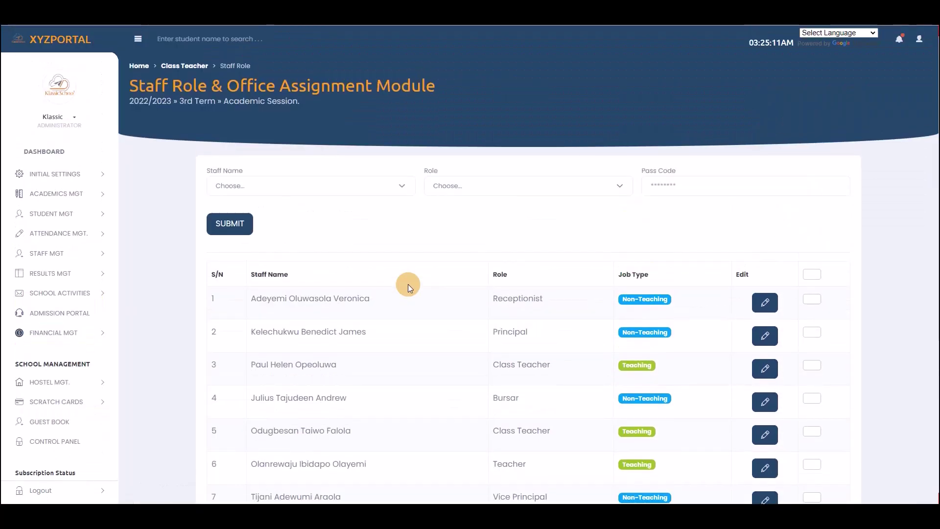
- Choose the BSC staff member and set their role to Class Teacher, replacing H.M
left_click(398, 185)
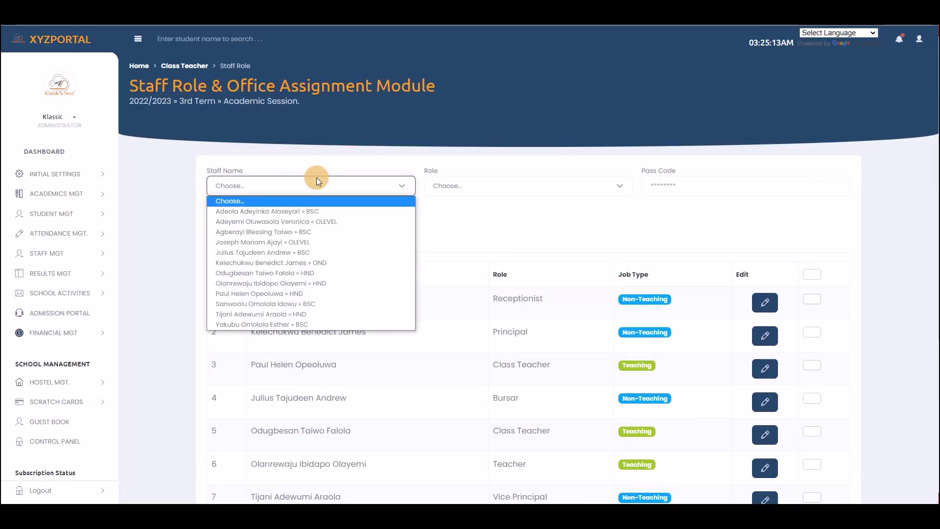
left_click(273, 212)
left_click(487, 185)
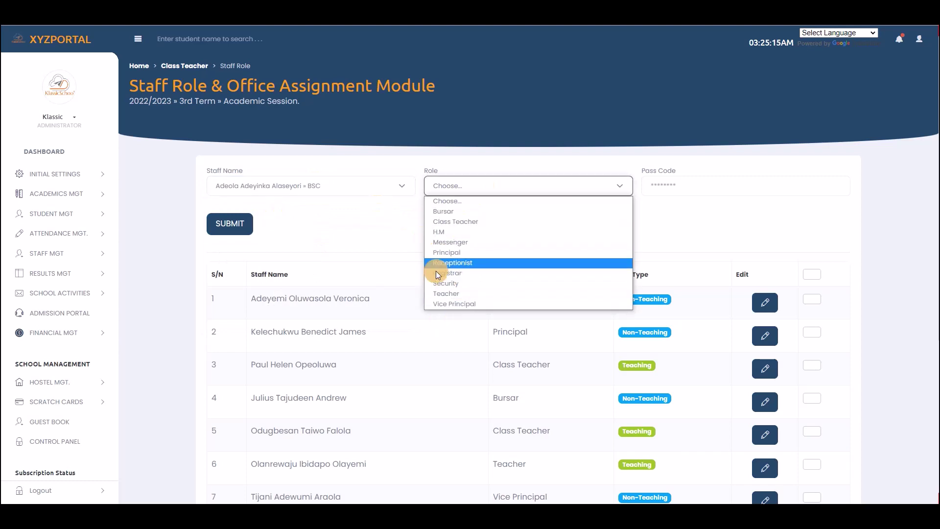
left_click(449, 231)
left_click(703, 181)
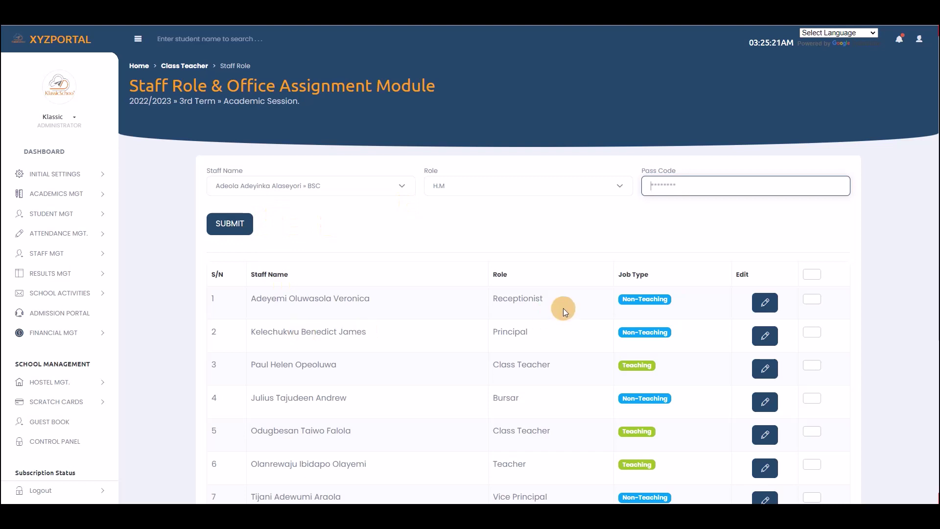
scroll(563, 308, "down", 4)
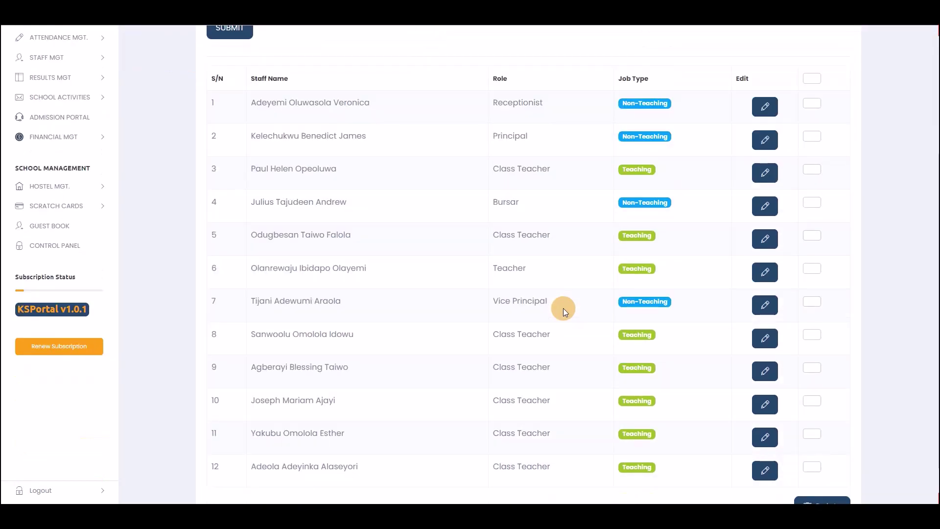
scroll(503, 222, "up", 4)
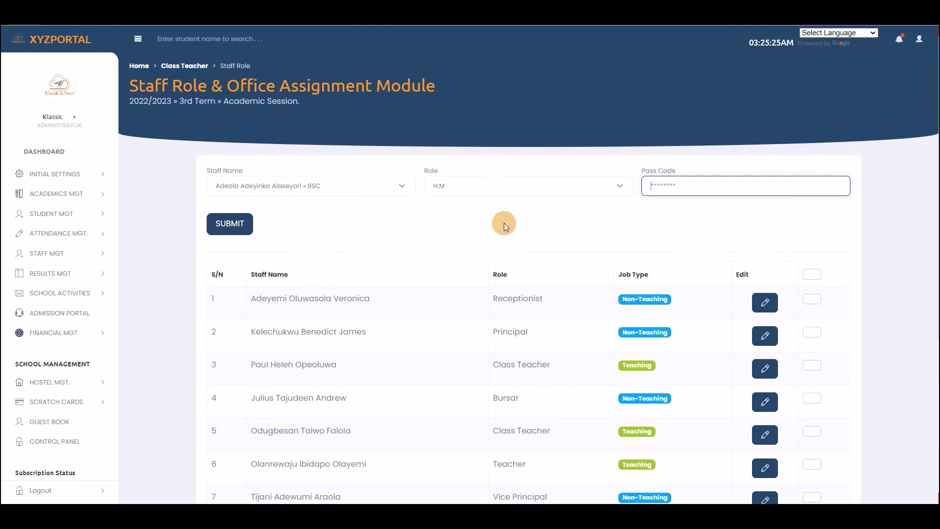
left_click(464, 186)
left_click(446, 219)
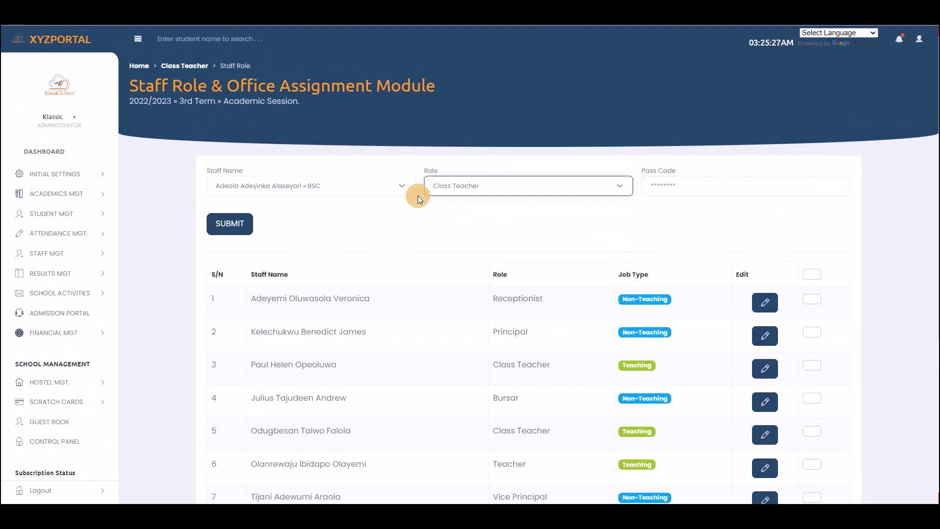
scroll(381, 273, "down", 4)
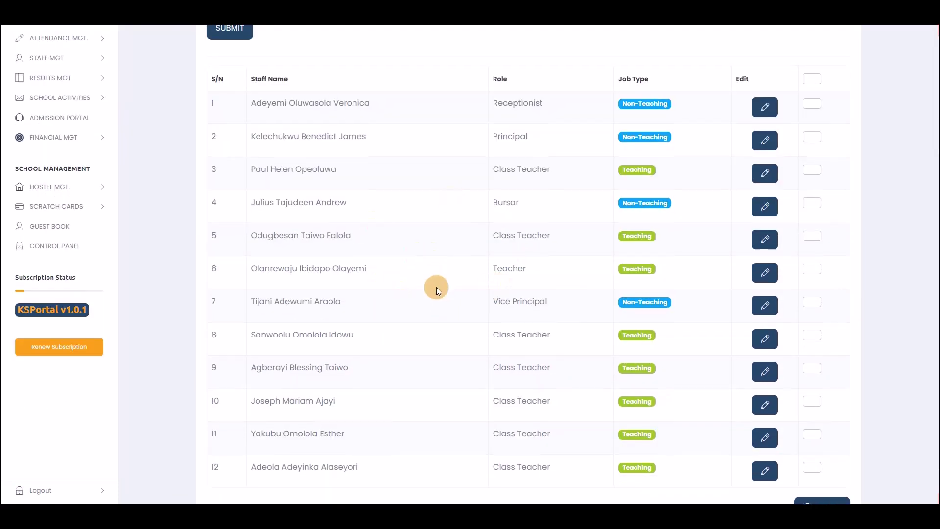
scroll(393, 239, "up", 4)
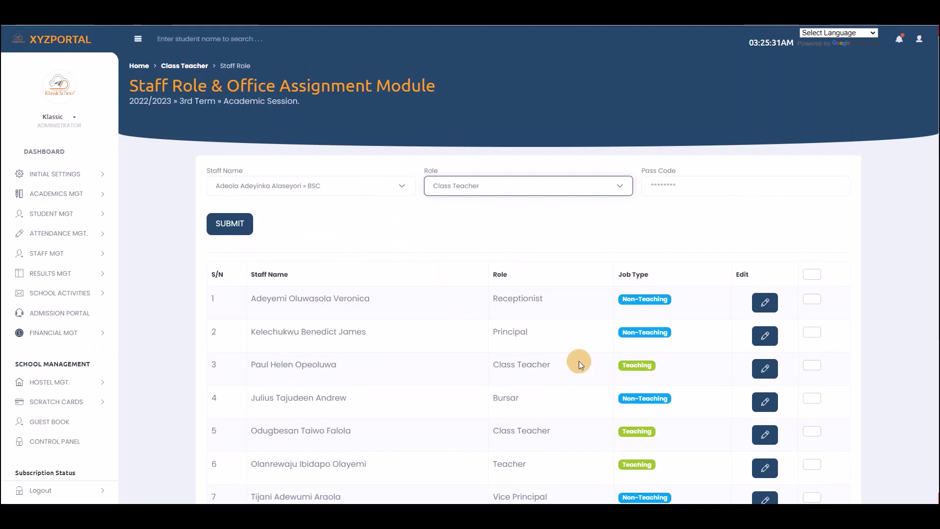
scroll(538, 345, "down", 1)
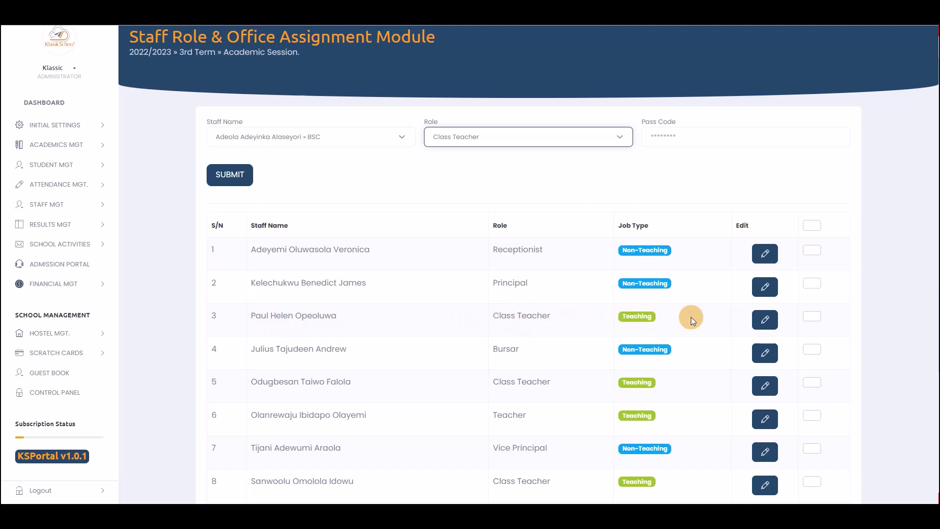
scroll(195, 137, "up", 1)
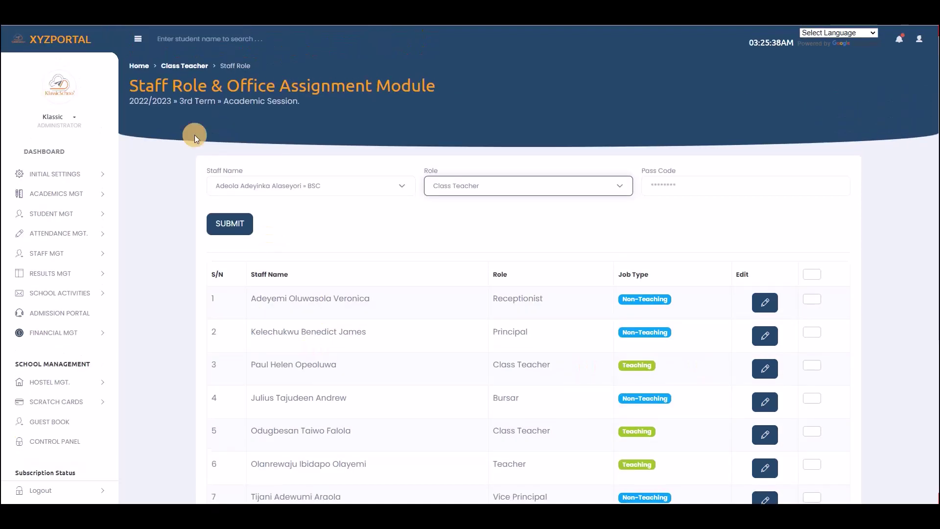
- On the Class Teacher Management page, choose a teacher for a new class assignment
left_click(175, 66)
scroll(344, 302, "down", 1)
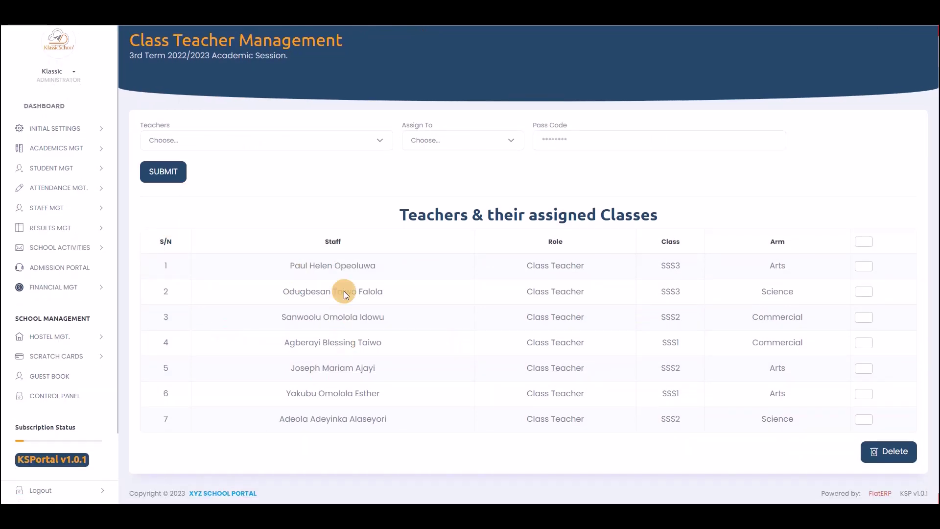
left_click(222, 143)
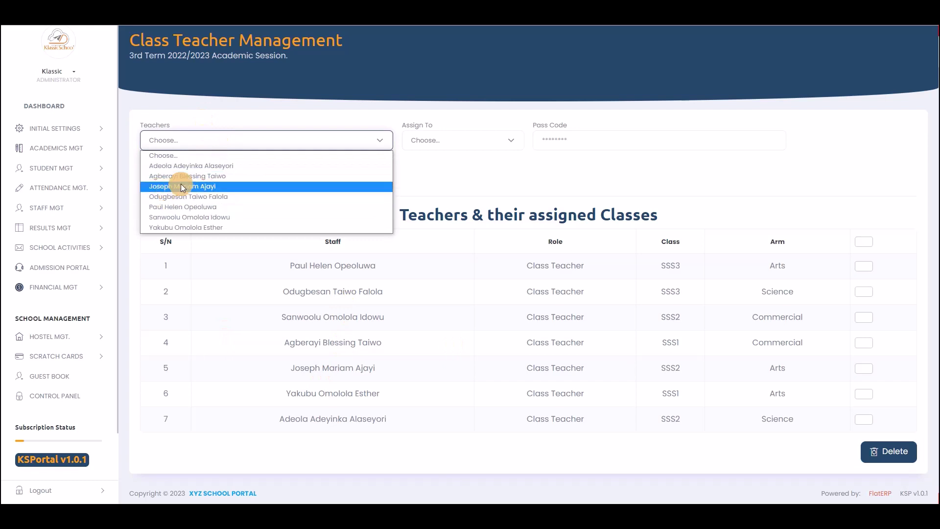
left_click(181, 207)
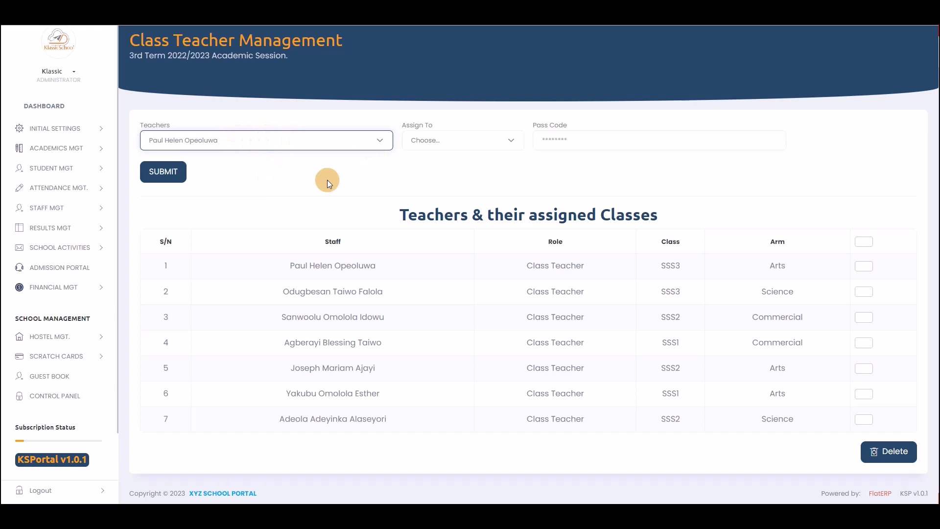
- Try classes BASIC III, BASIC V, JSS2 and JSS1 before settling on SSS1
left_click(477, 142)
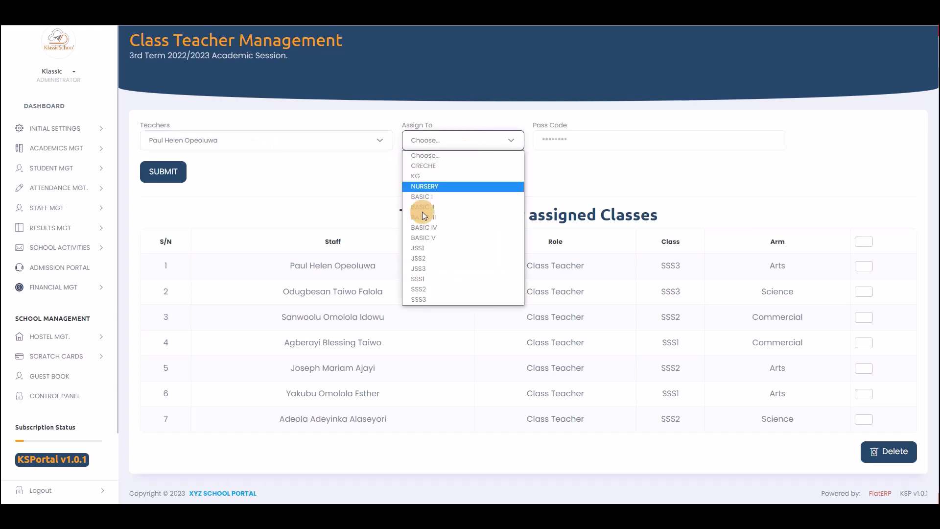
left_click(431, 216)
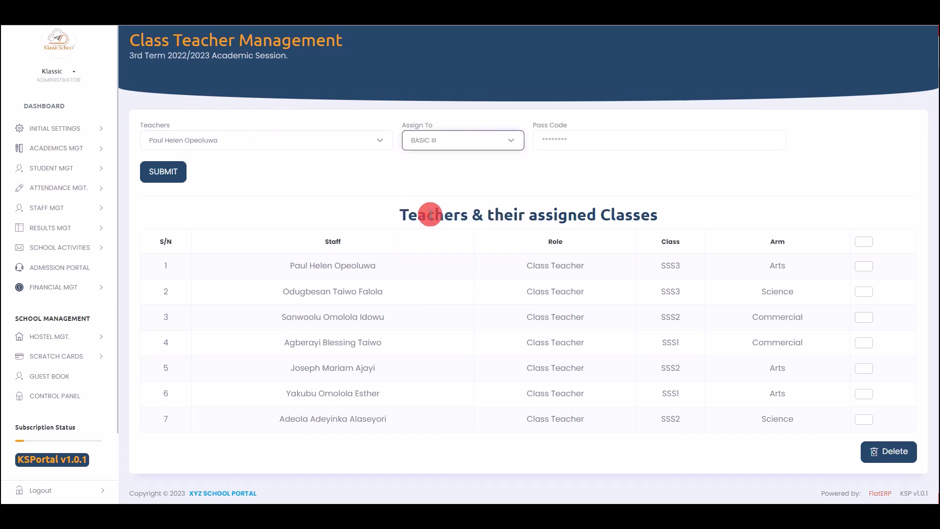
left_click(499, 146)
left_click(431, 237)
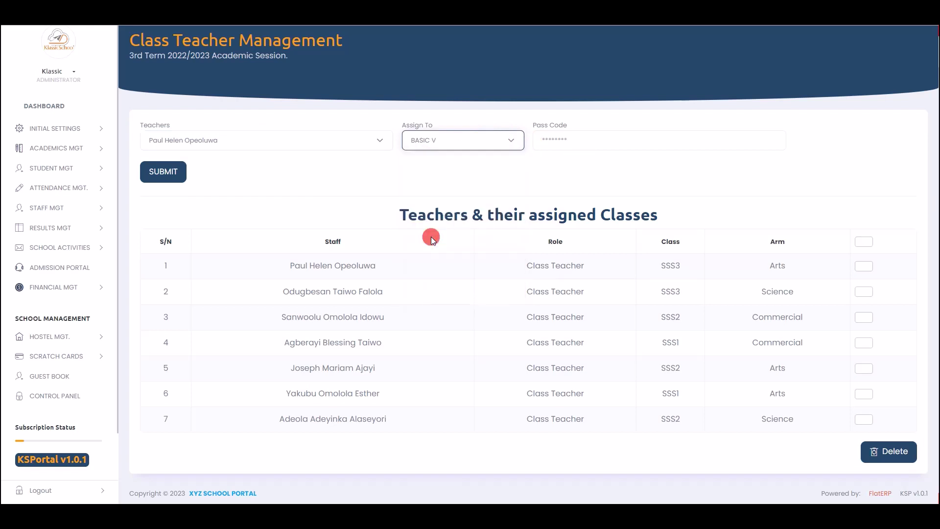
left_click(491, 140)
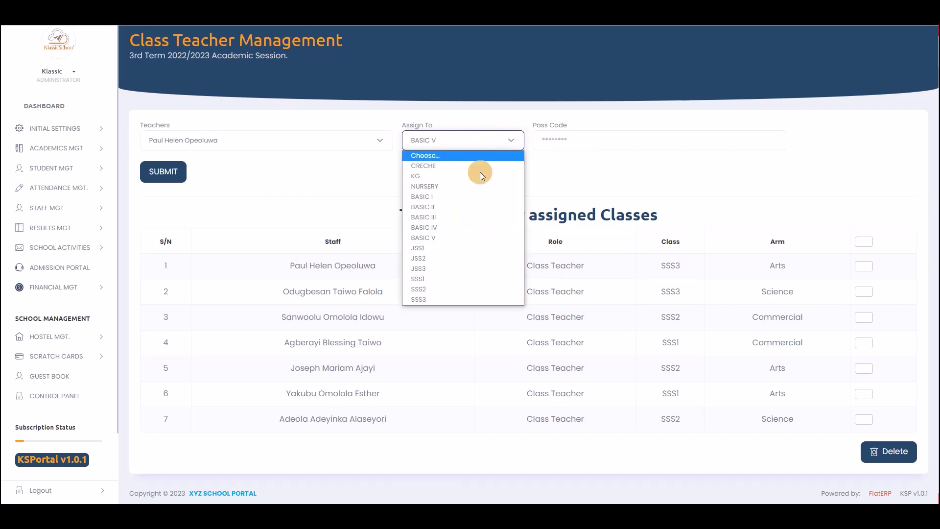
left_click(430, 259)
left_click(449, 140)
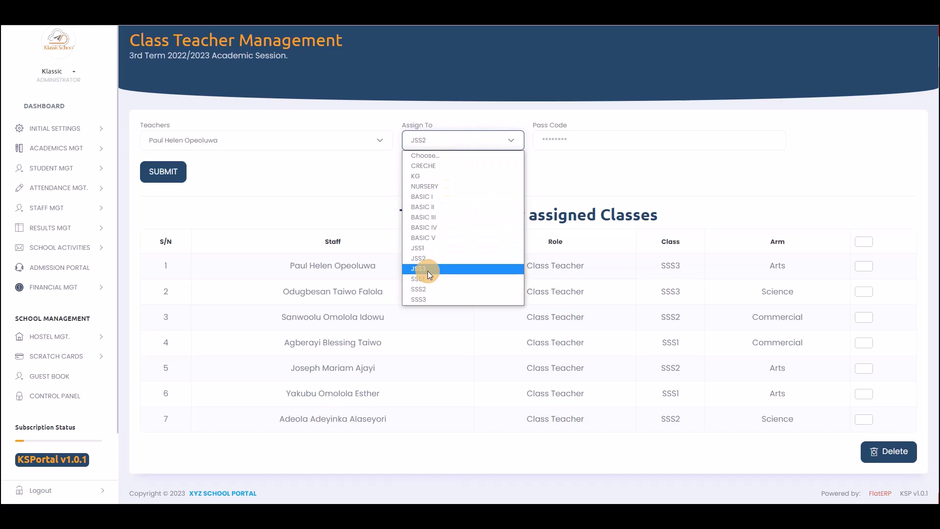
left_click(421, 249)
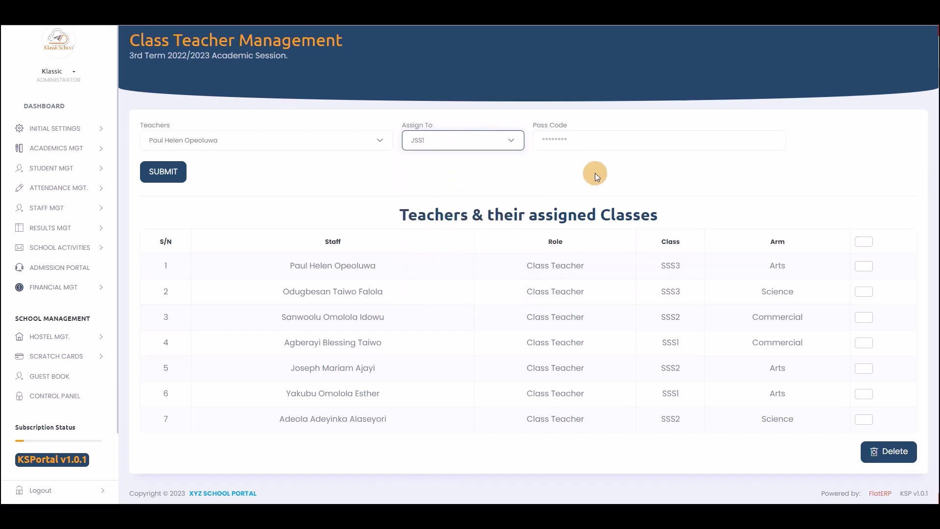
left_click(504, 140)
left_click(435, 280)
- View the class arms without picking one, and expand STAFF MGT in the sidebar
left_click(577, 137)
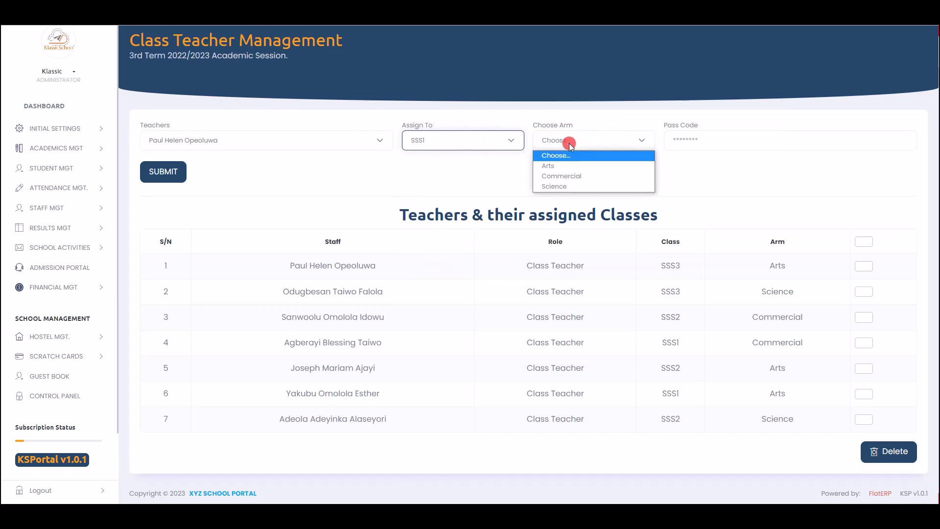
left_click(498, 166)
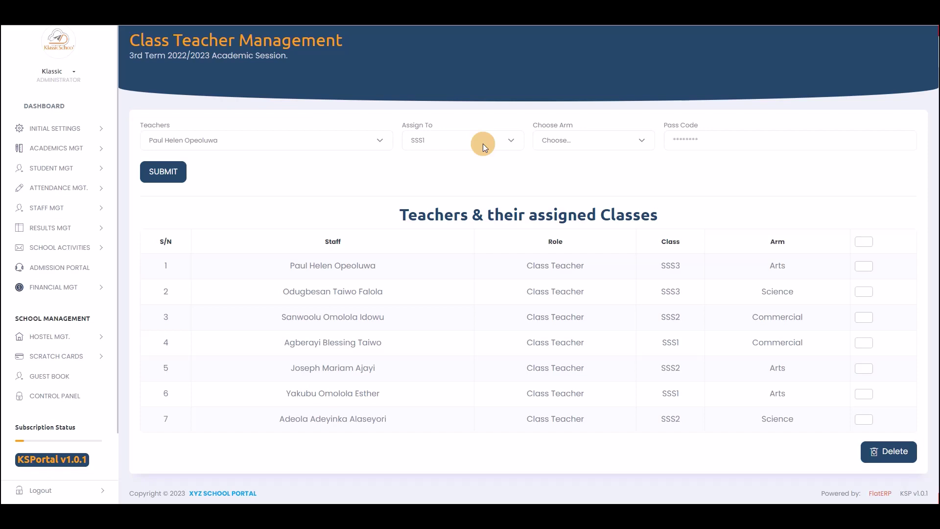
left_click(92, 211)
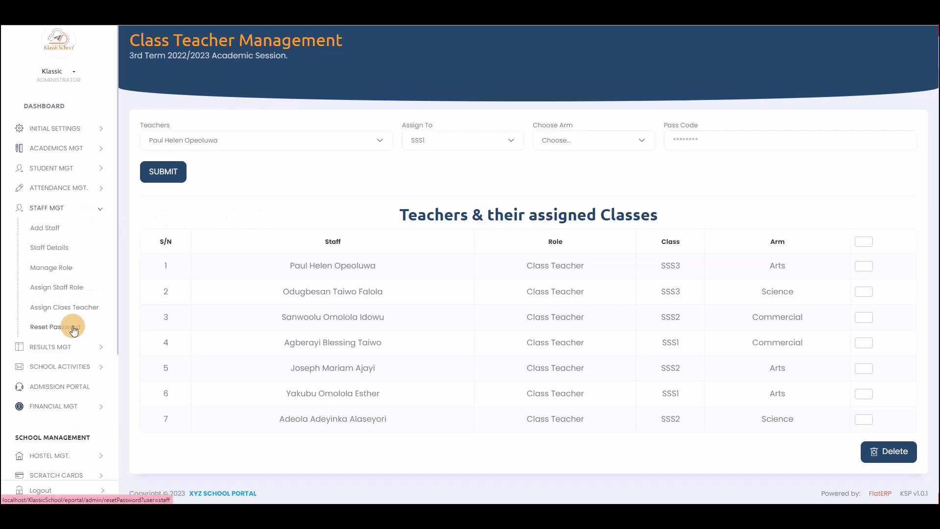
- Open the Staff Password Reset Management page and expand RESULTS MGT in the sidebar
left_click(64, 328)
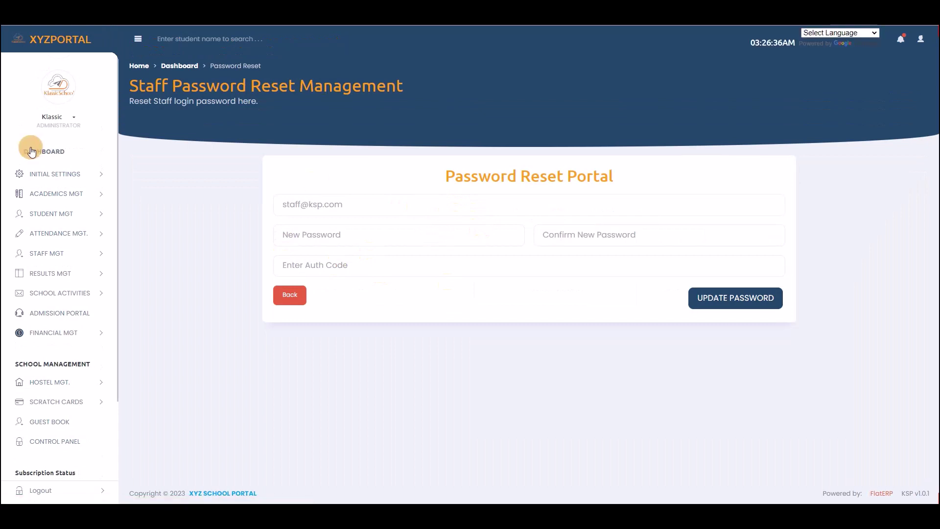
scroll(68, 267, "down", 2)
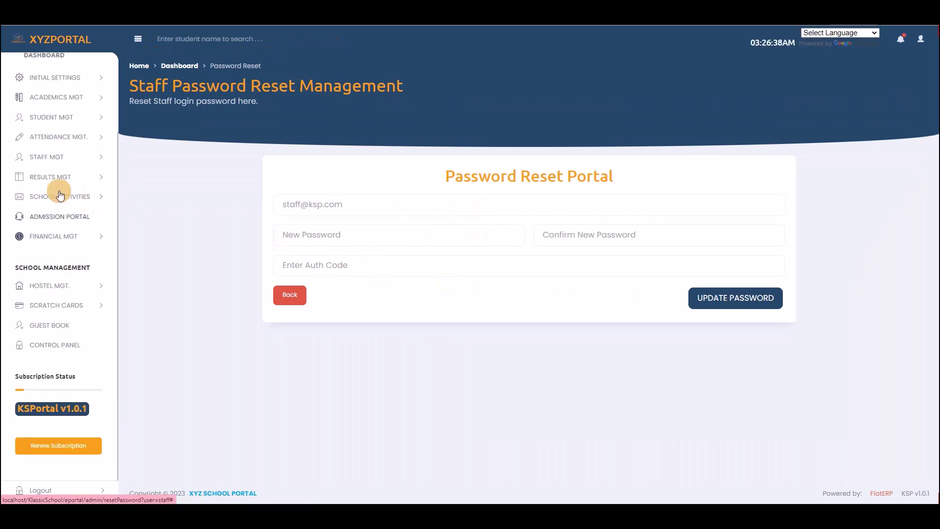
left_click(101, 177)
scroll(84, 245, "down", 2)
scroll(79, 280, "up", 2)
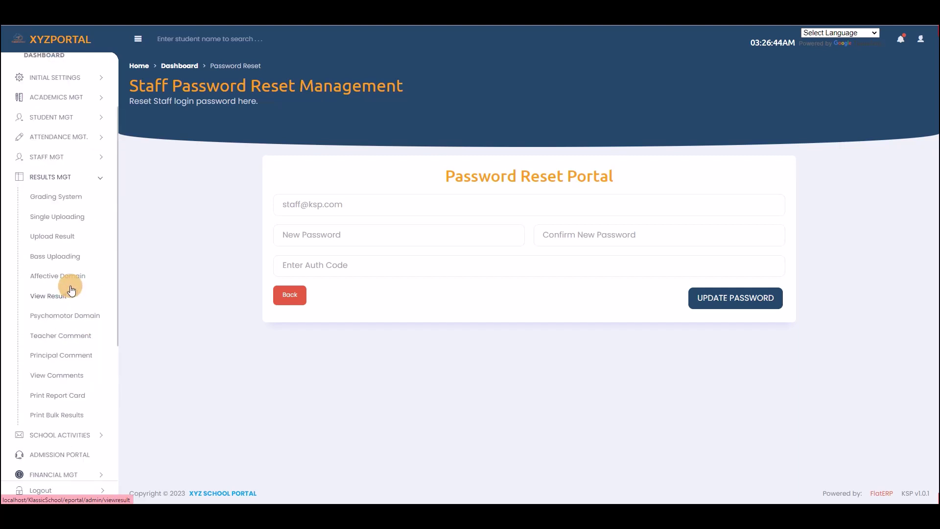
- Open Grading System, compare the Primary and Junior tables, and settle on Senior Grading
left_click(48, 201)
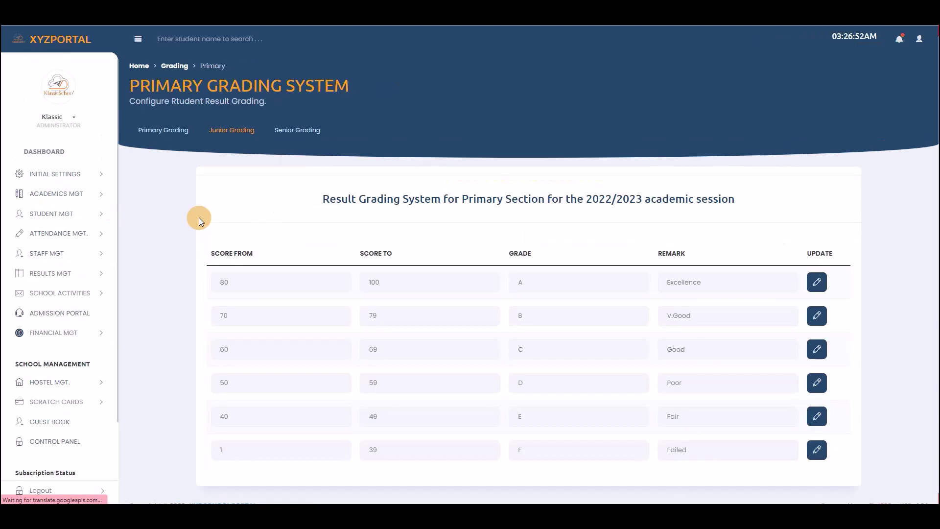
left_click(155, 130)
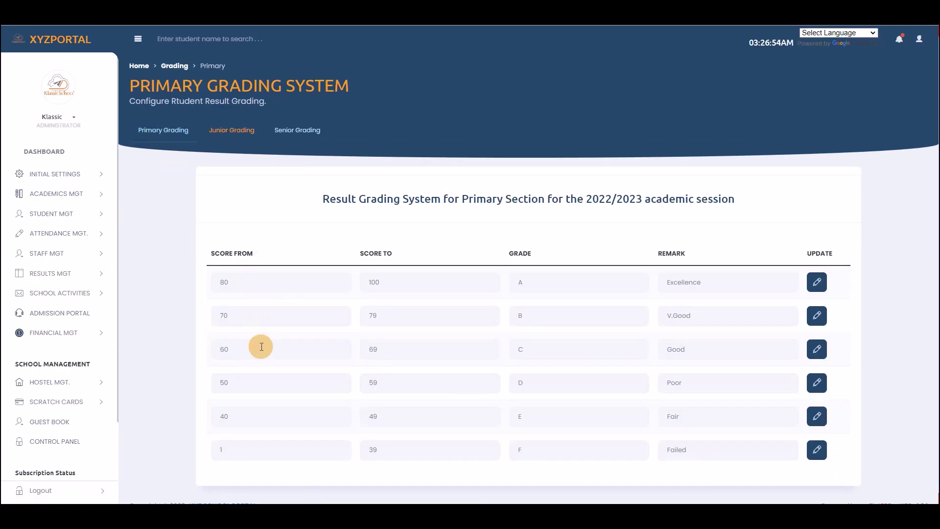
left_click(230, 131)
left_click(166, 136)
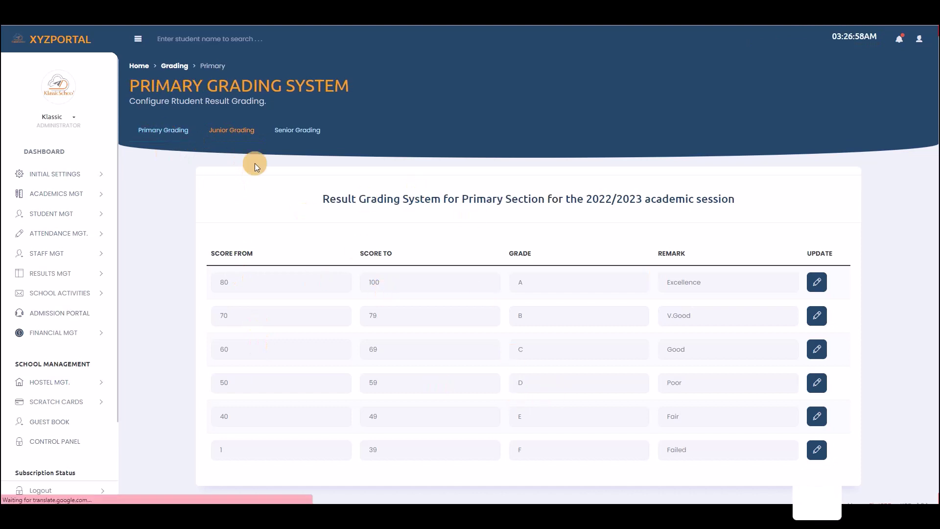
left_click(226, 131)
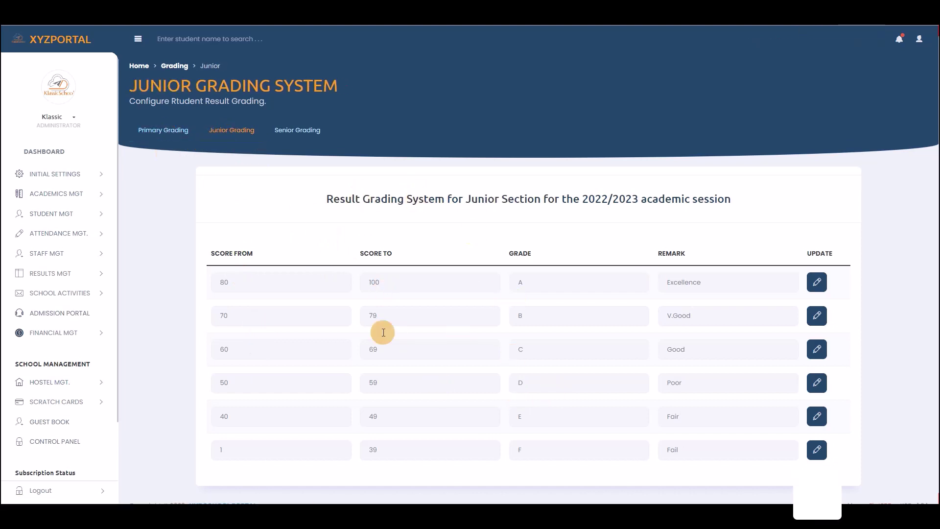
scroll(474, 252, "down", 1)
left_click(302, 120)
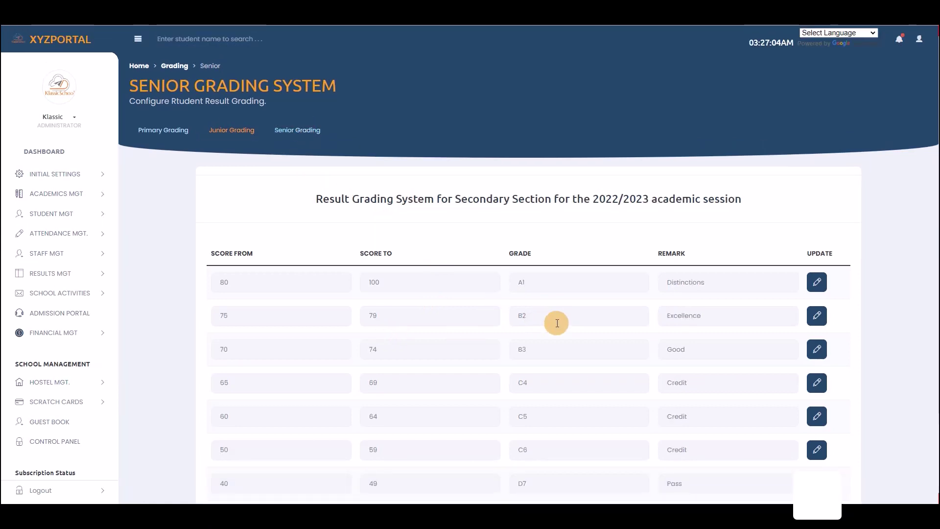
scroll(556, 323, "down", 2)
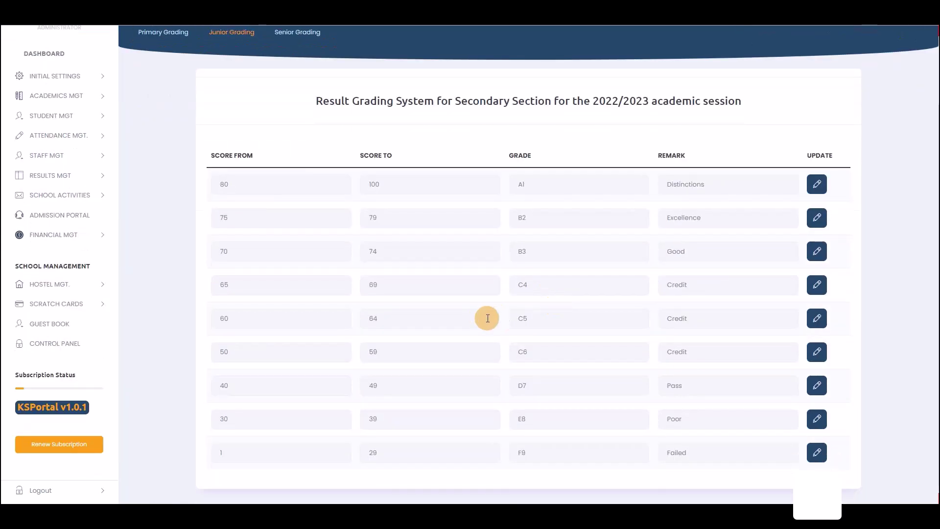
- Highlight the first senior row's values: score 80 to 100, grade A1, remark Distinctions
left_click_drag(213, 185, 290, 182)
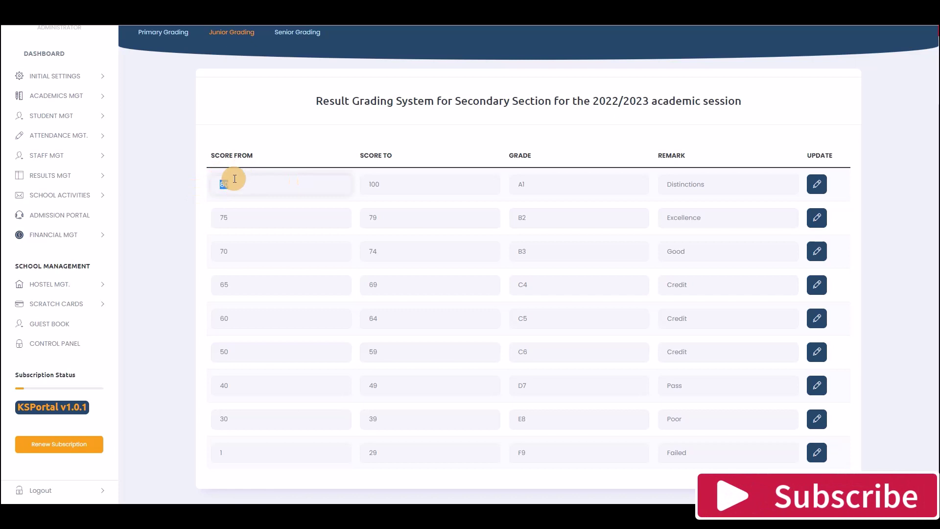
left_click_drag(390, 184, 363, 182)
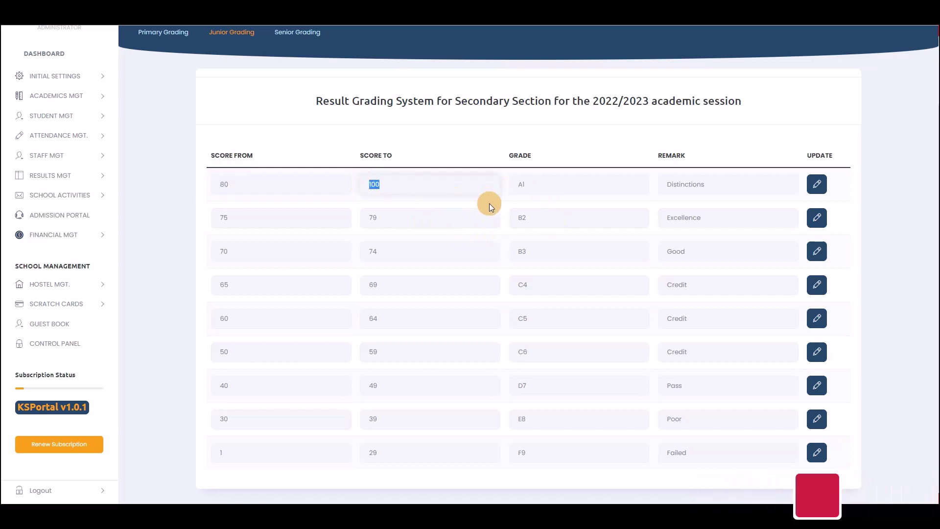
left_click_drag(535, 188, 497, 182)
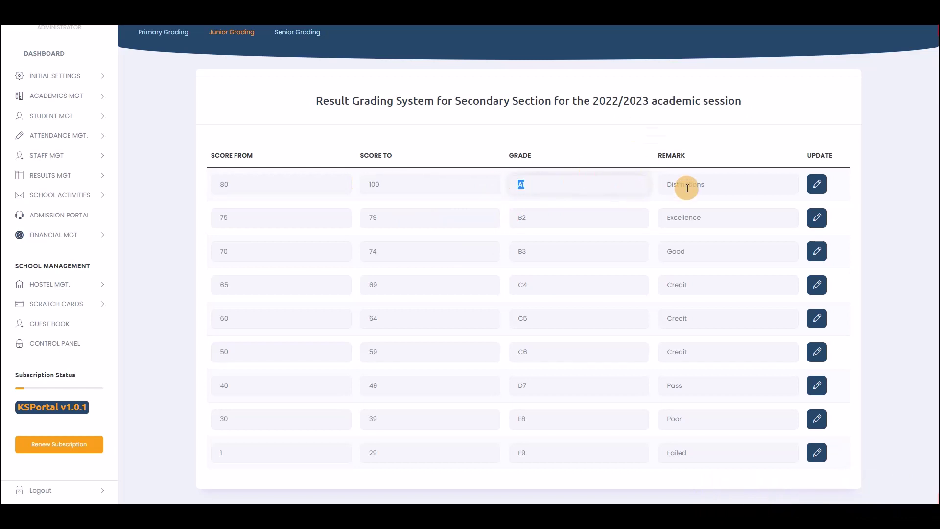
left_click_drag(715, 185, 650, 186)
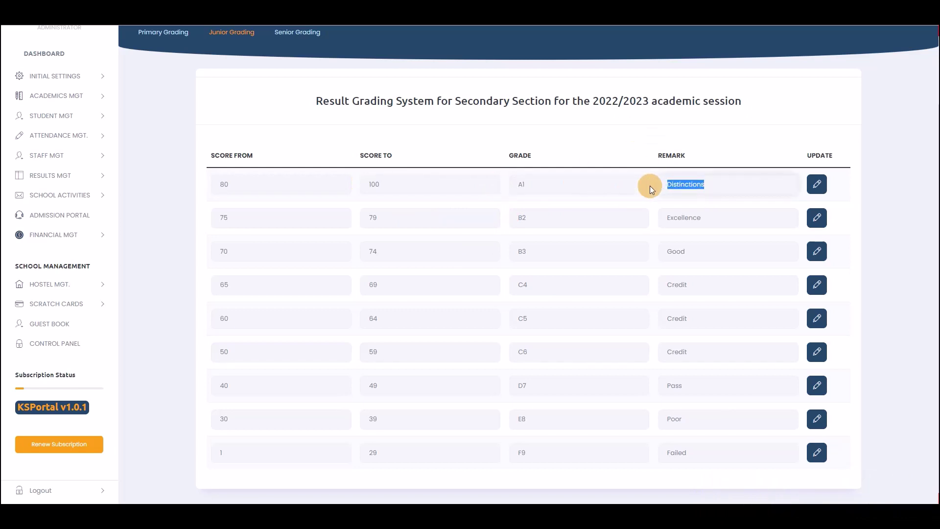
left_click(650, 195)
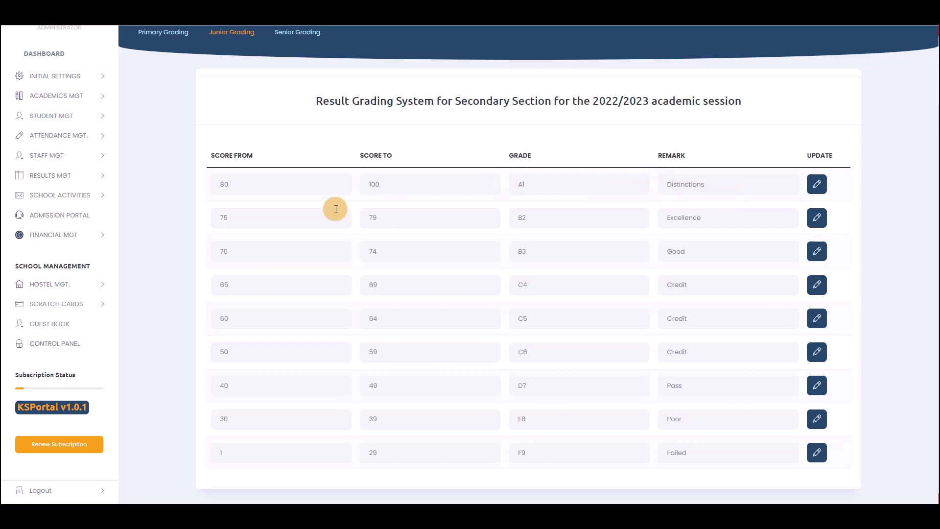
double_click(221, 184)
double_click(371, 184)
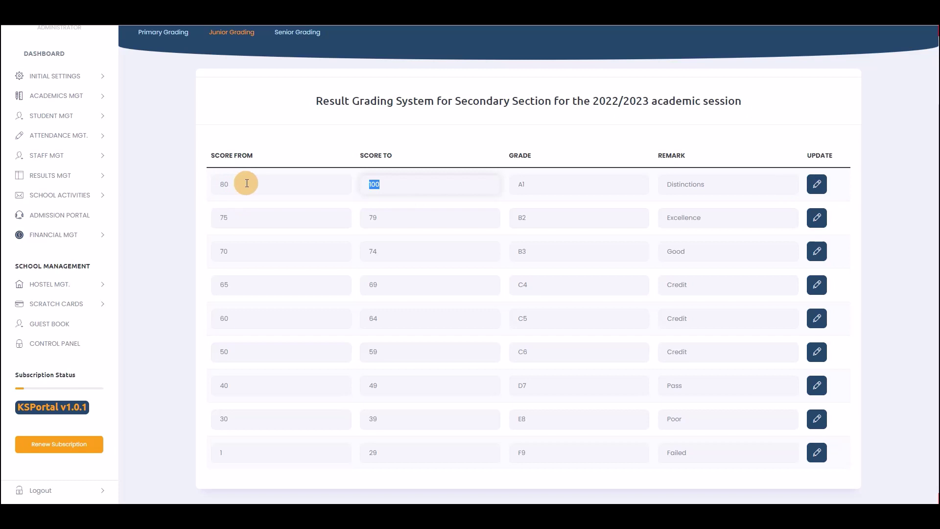
- Open the A1 grade update form and select its Score From 80 and Score To 100
left_click(818, 184)
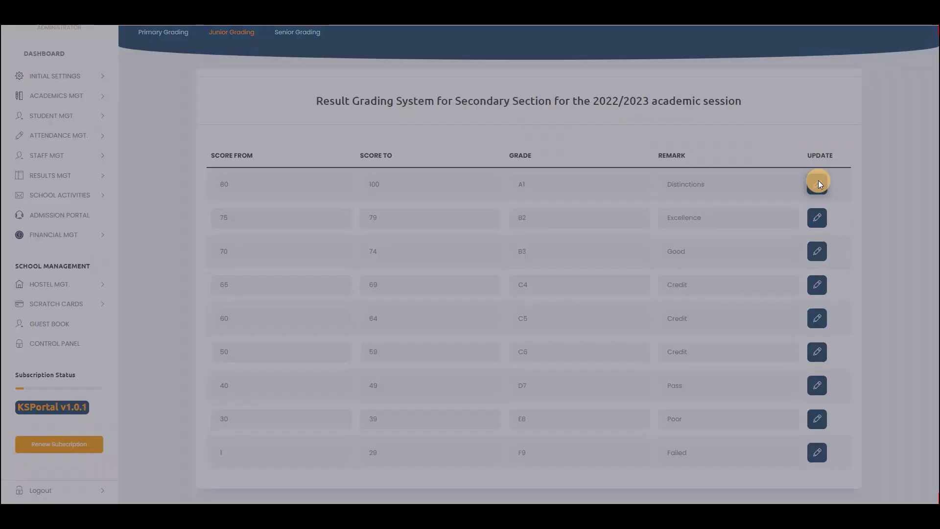
left_click_drag(295, 265, 265, 263)
double_click(343, 264)
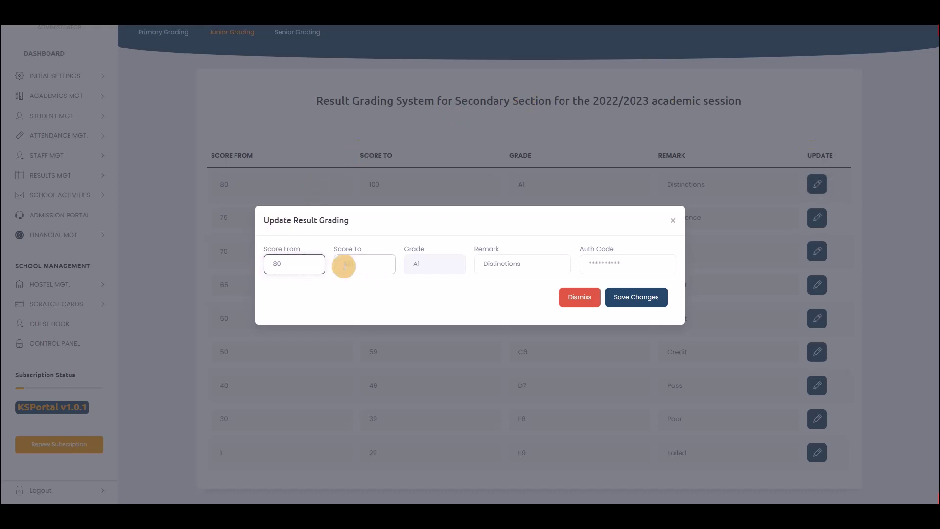
left_click(367, 265)
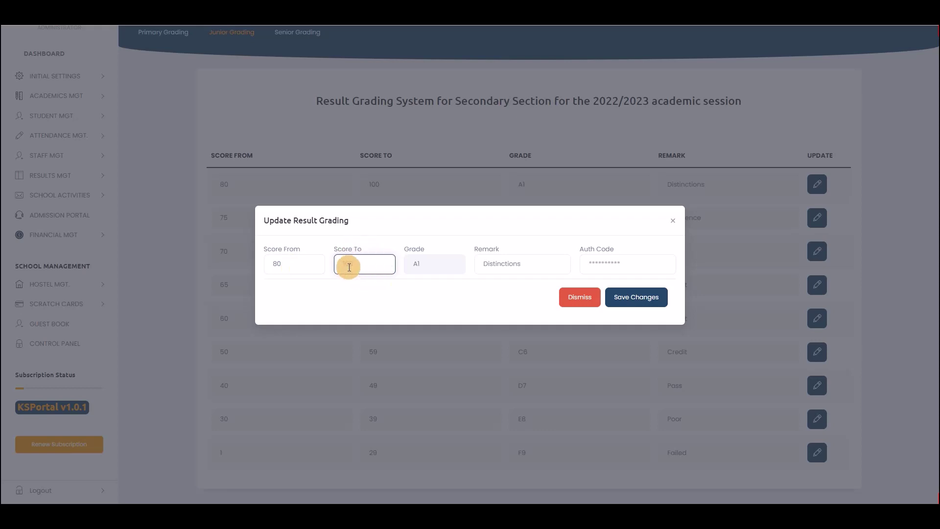
left_click_drag(270, 263, 283, 271)
left_click(286, 262)
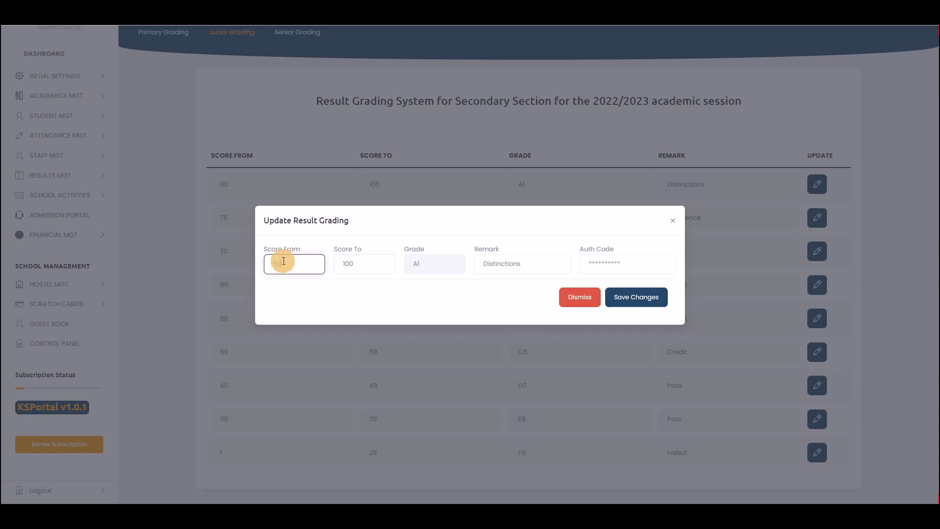
- Recheck scores 80–100 and the Distinctions remark, click Auth Code, then dismiss without saving
left_click_drag(375, 267, 325, 264)
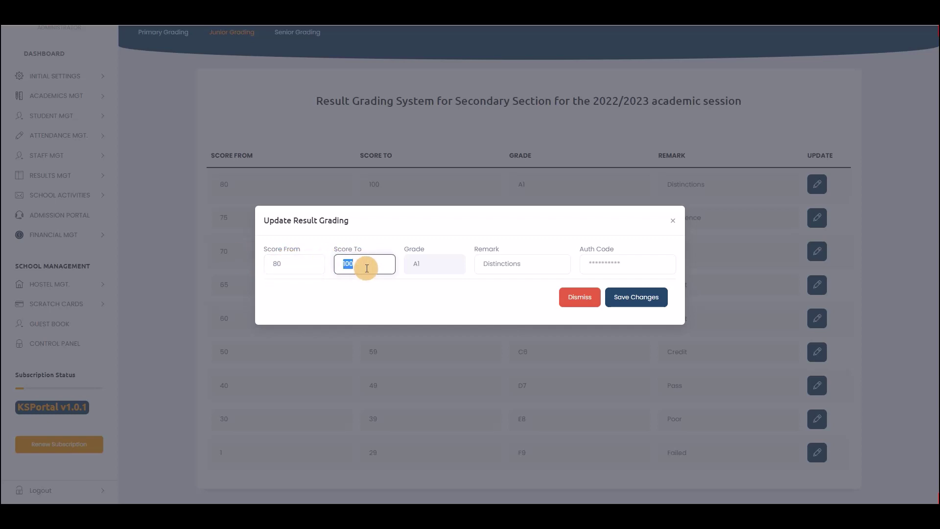
left_click_drag(367, 265, 336, 260)
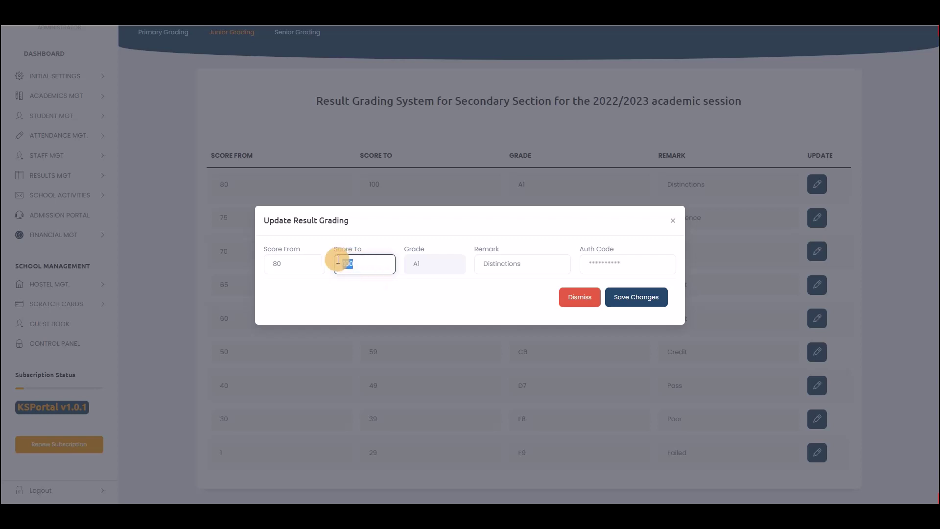
left_click(273, 263)
left_click_drag(273, 263, 292, 264)
left_click(371, 263)
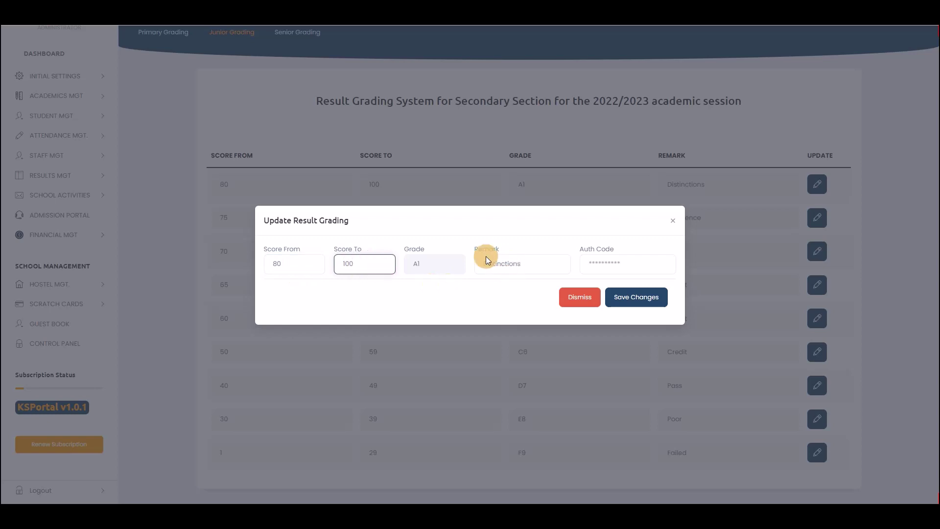
left_click_drag(526, 265, 480, 264)
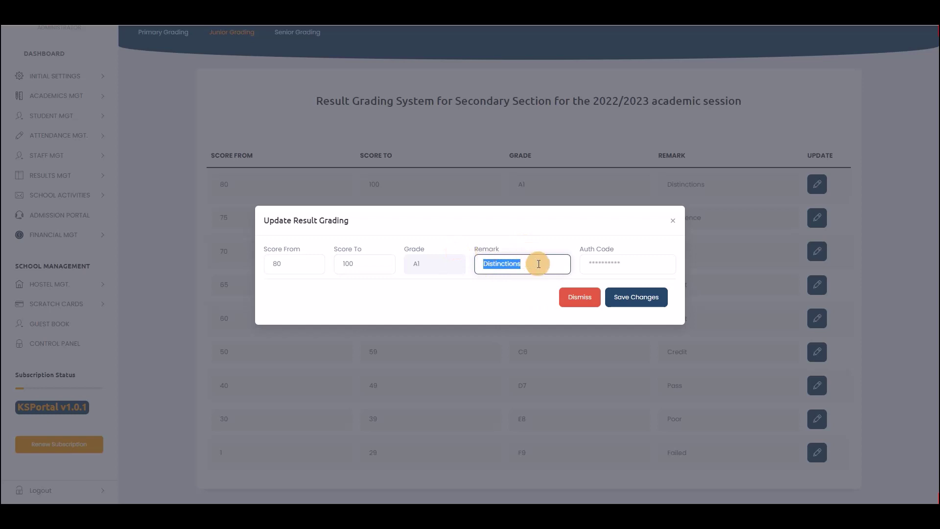
left_click(592, 259)
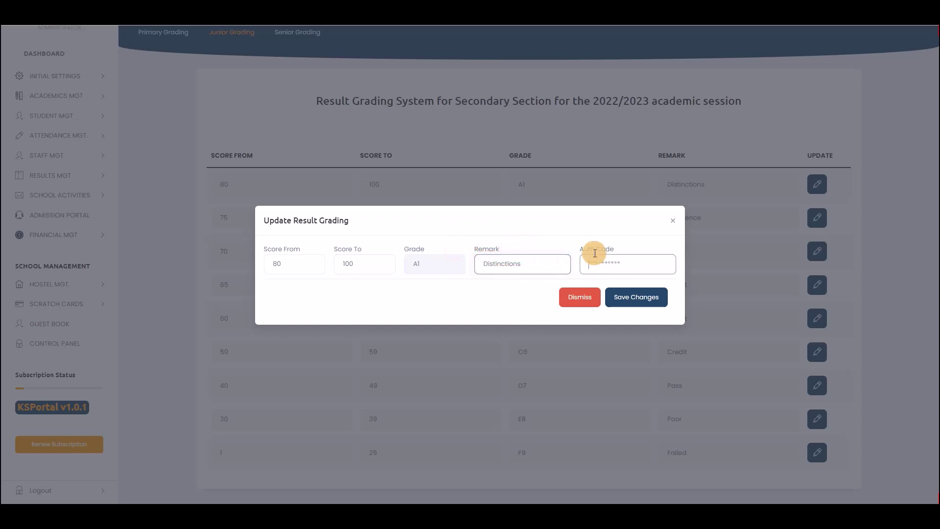
left_click(575, 298)
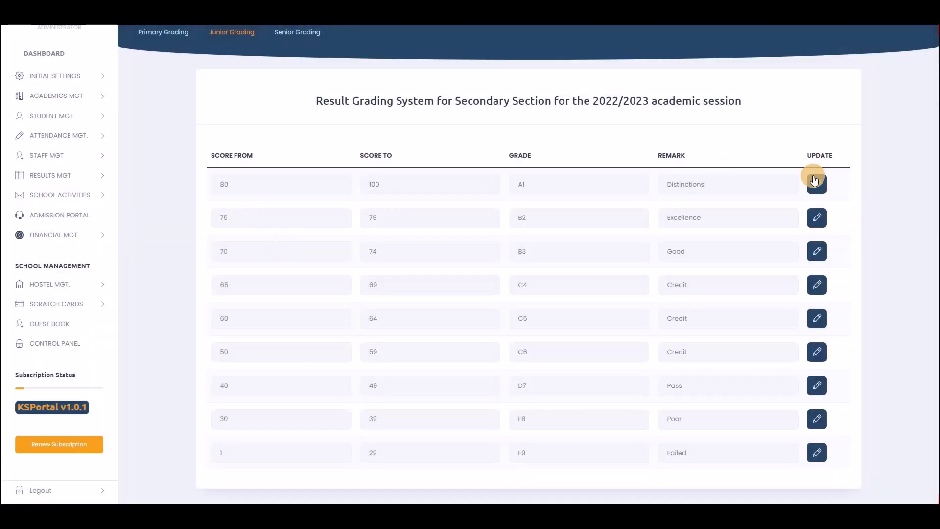